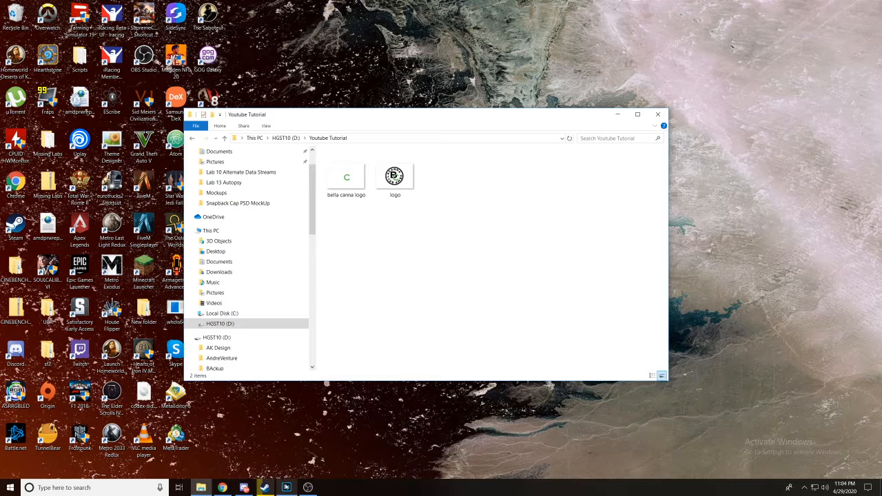
Step: Open the bella canna logo image from the Youtube Tutorial folder in Photoshop and activate the Move tool
click(286, 487)
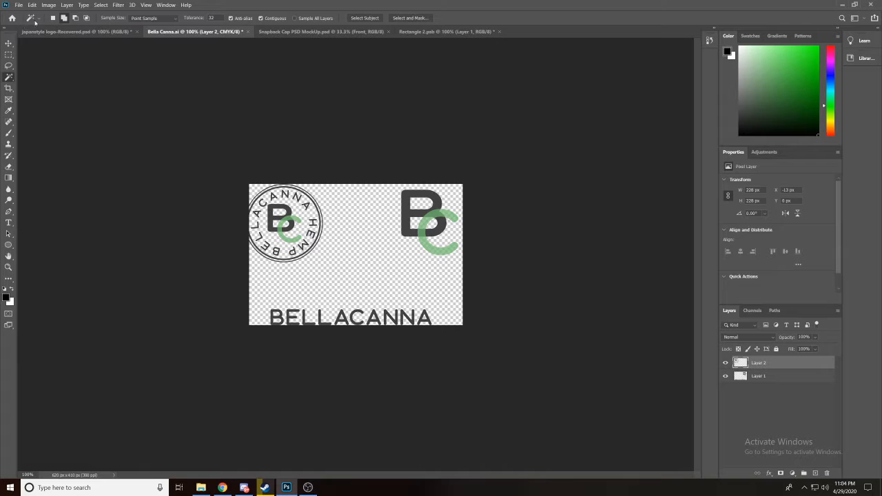
click(200, 487)
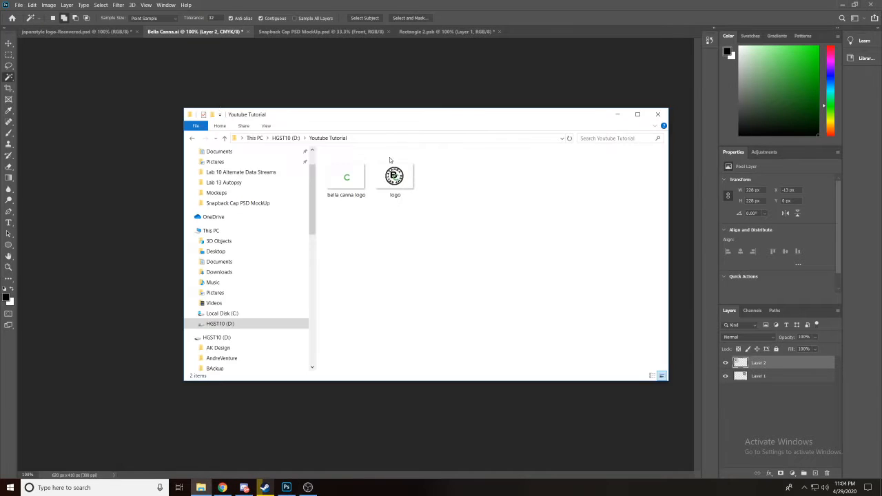
right_click(346, 178)
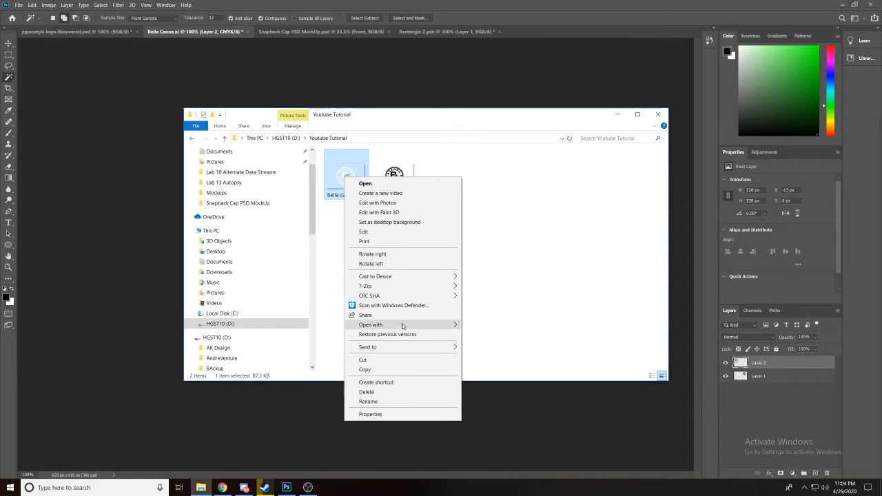
mouse_move(405, 327)
click(497, 328)
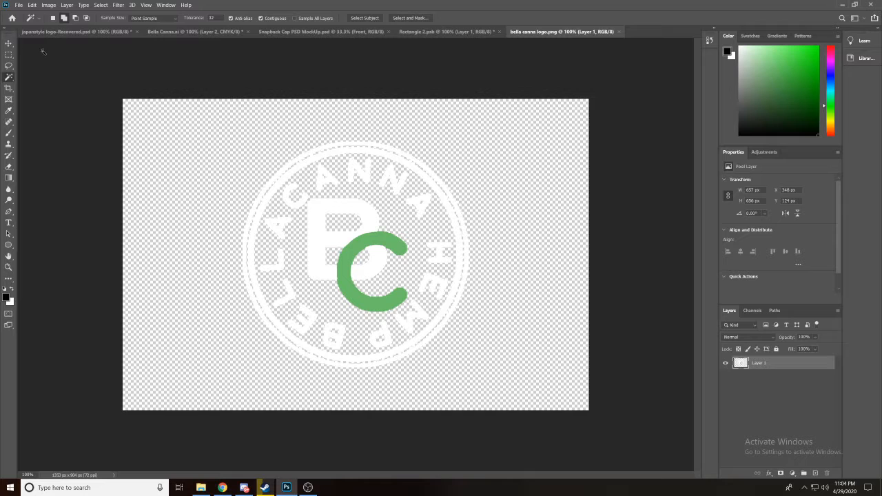
click(8, 43)
mouse_move(341, 258)
mouse_down()
mouse_move(332, 240)
mouse_move(360, 257)
mouse_move(345, 258)
mouse_up()
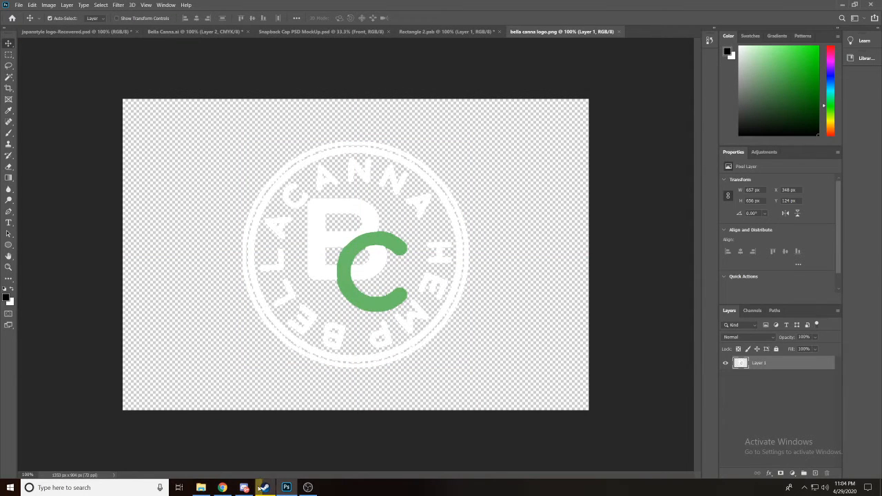
Step: Open the logo image from the Youtube Tutorial folder in Photoshop, and return to the bella canna logo.png document
click(201, 488)
right_click(394, 174)
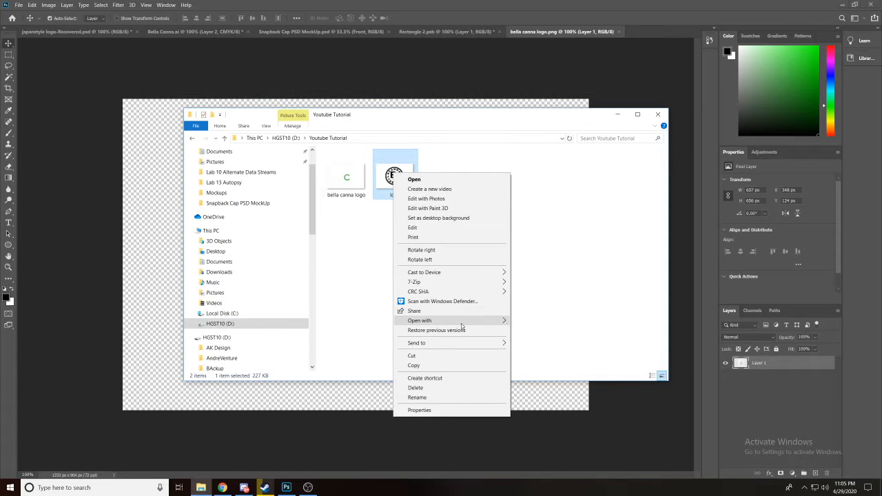
mouse_move(451, 321)
click(544, 322)
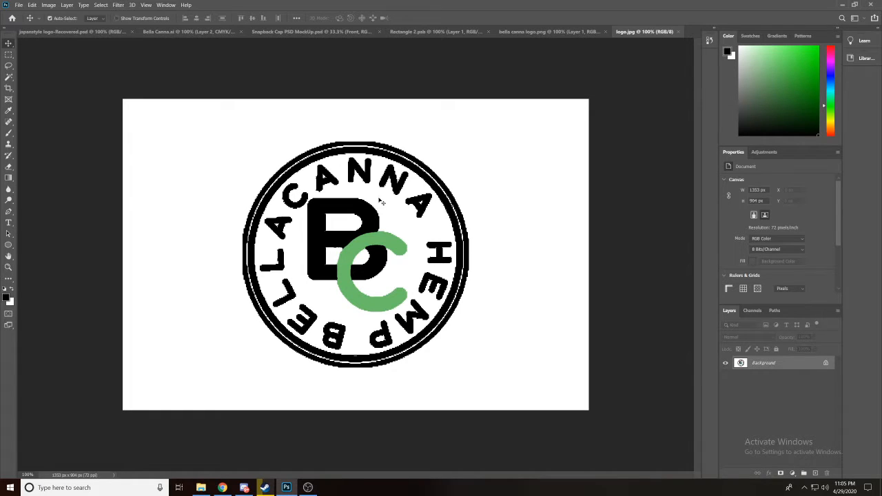
click(541, 32)
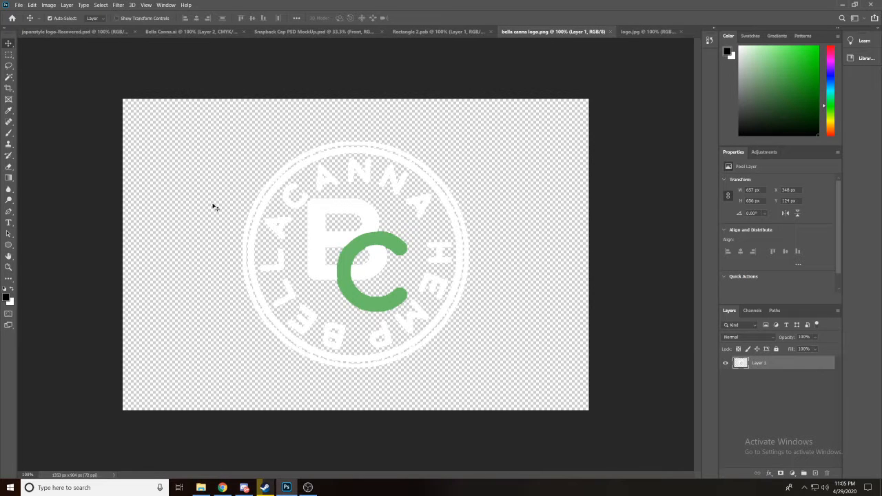
Step: Switch to Chrome and search Google Images for "snapback hats"
click(222, 487)
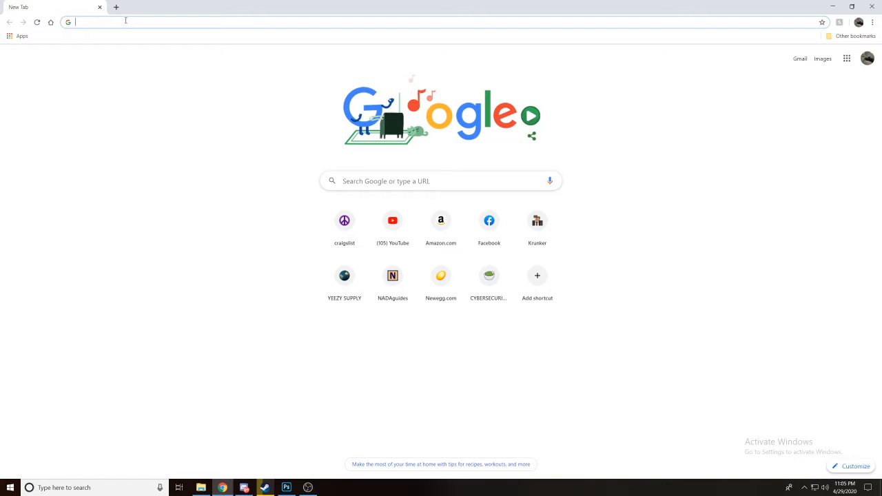
text(snapbac)
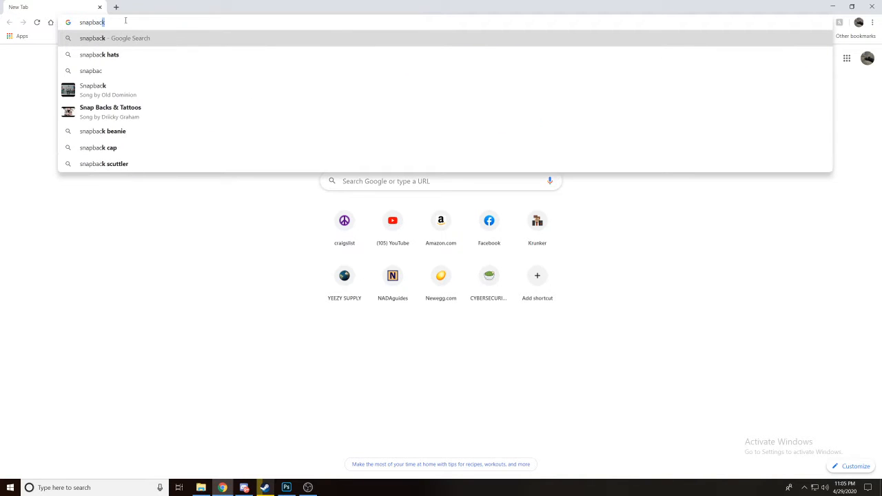
text(k g)
key(BackSpace)
text(ha)
key(Return)
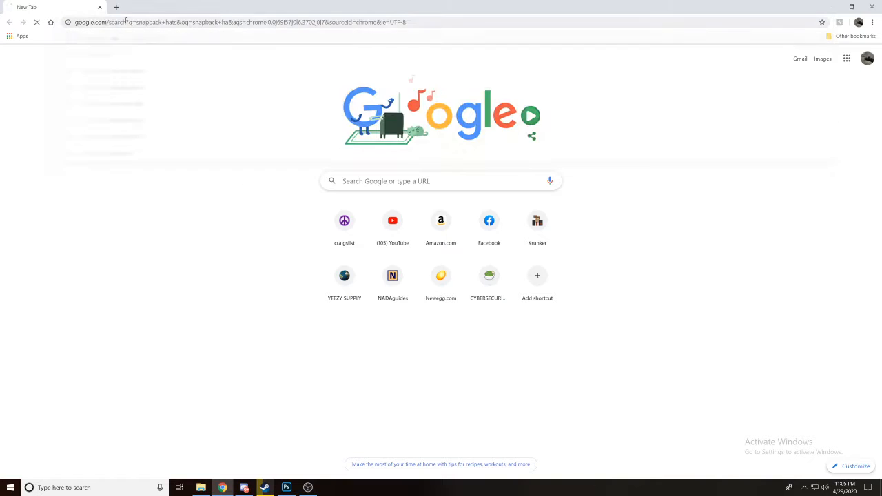
click(162, 73)
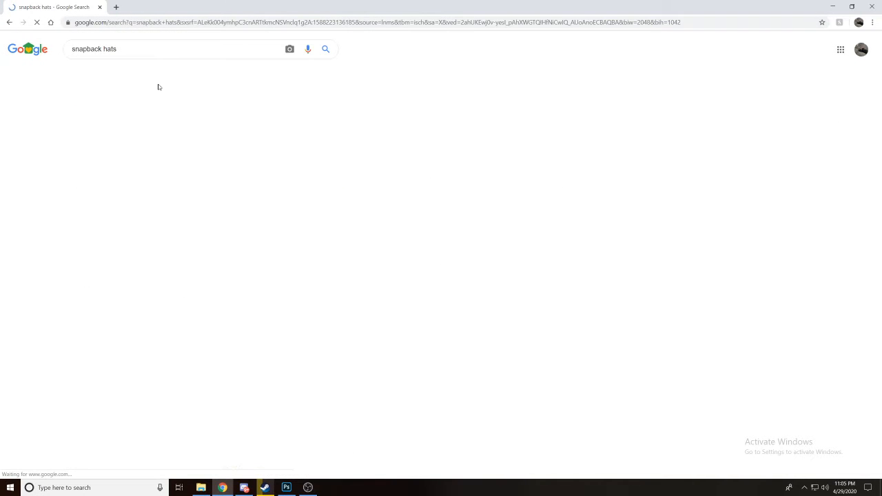
Step: Look through the snapback hat image results for blank hats suited to a logo mockup
scroll(193, 241, down, 4)
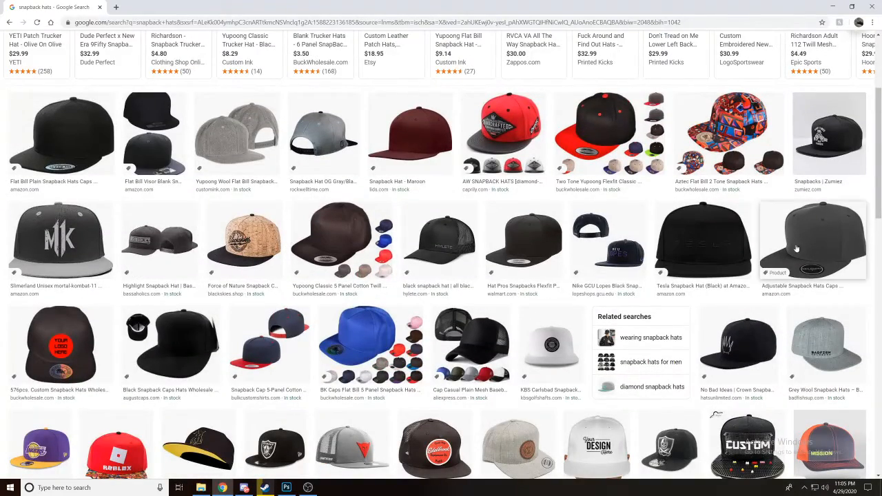
scroll(394, 300, down, 4)
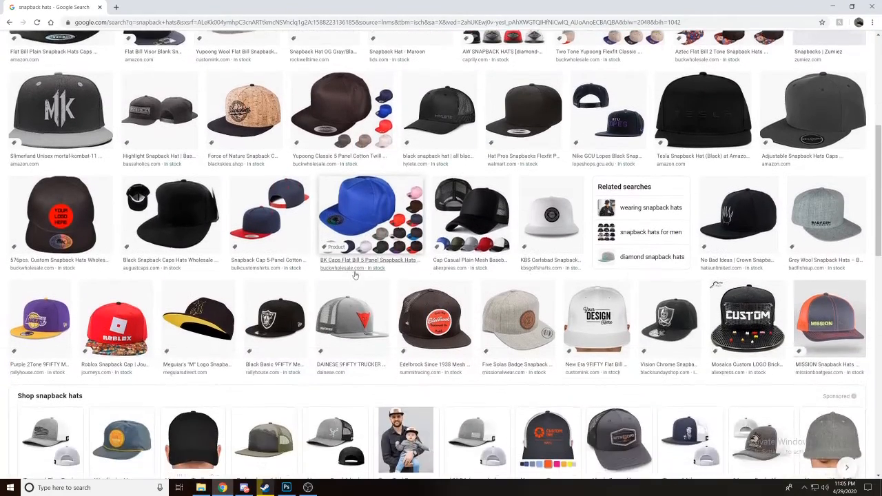
scroll(348, 270, down, 1)
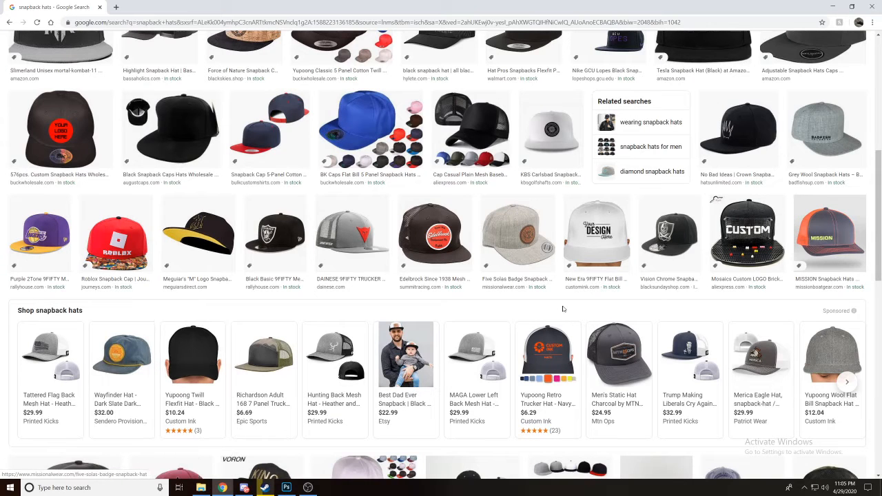
scroll(338, 277, down, 5)
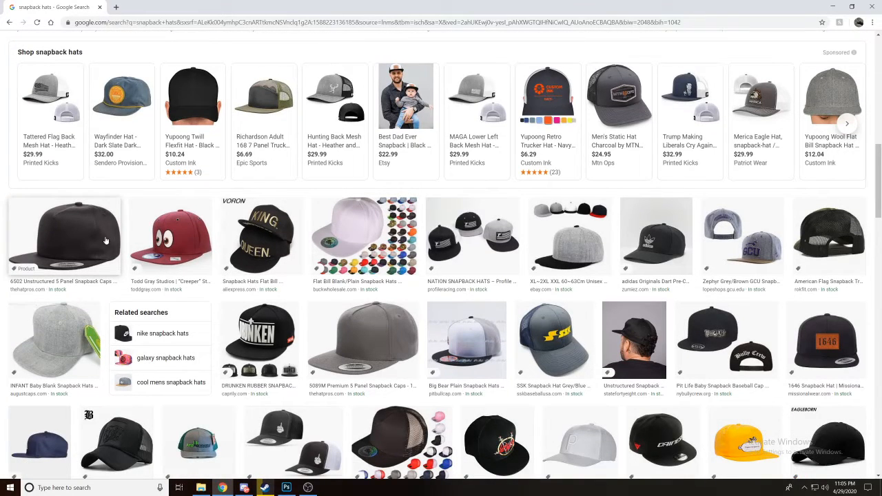
scroll(114, 230, down, 5)
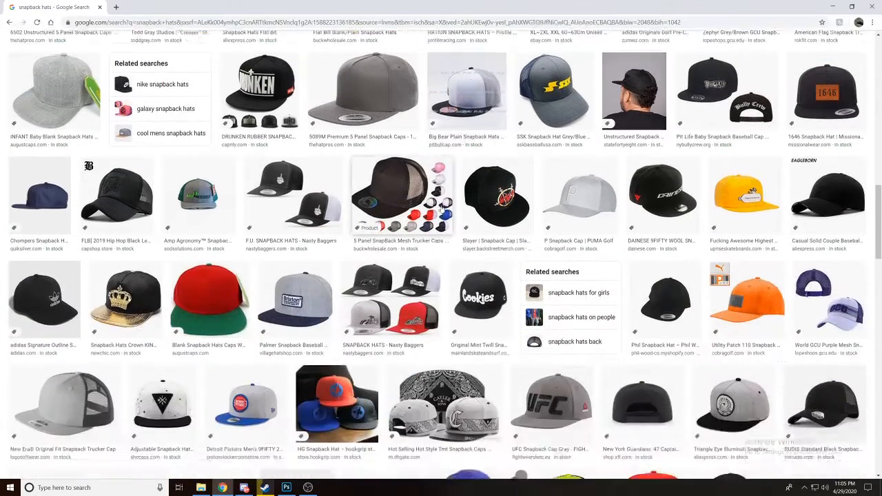
scroll(435, 206, down, 2)
scroll(112, 275, up, 15)
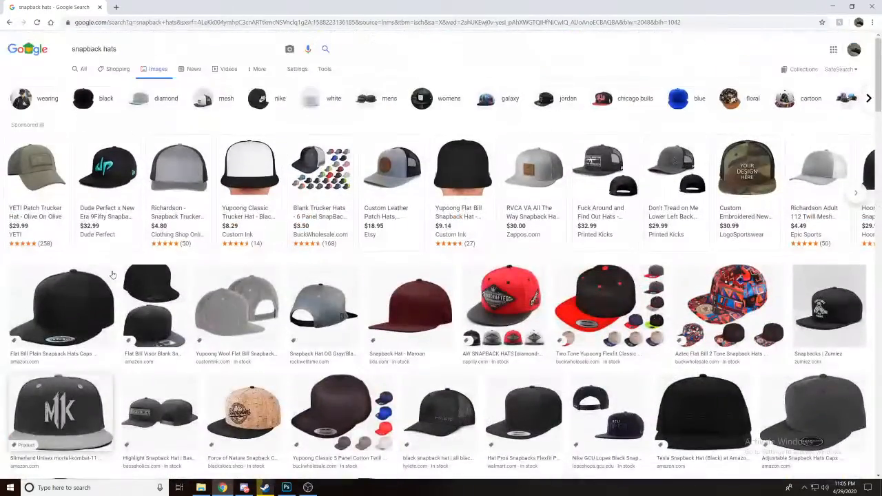
Step: Search Google Images for "blank shirt" and browse the first results
click(103, 49)
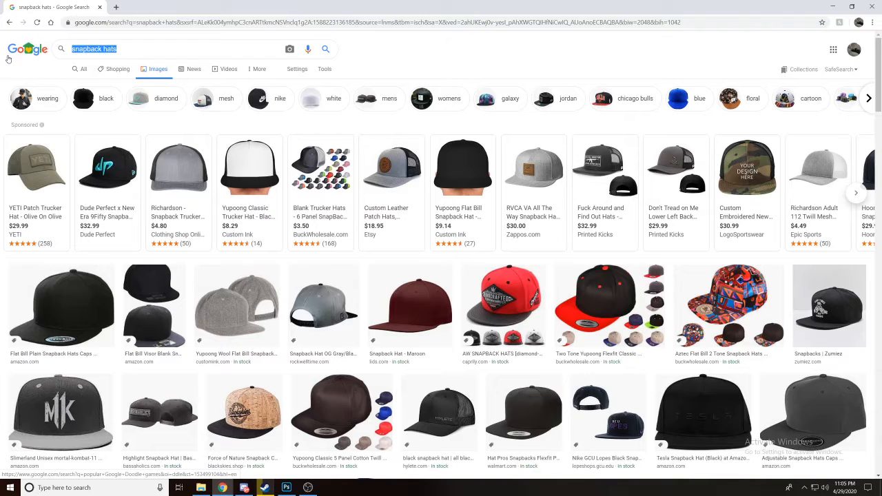
text(blank shir)
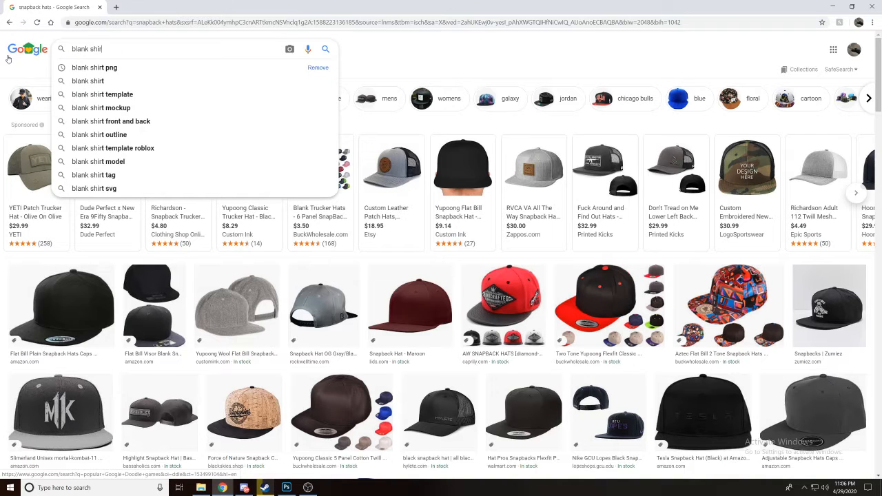
text(t)
key(Return)
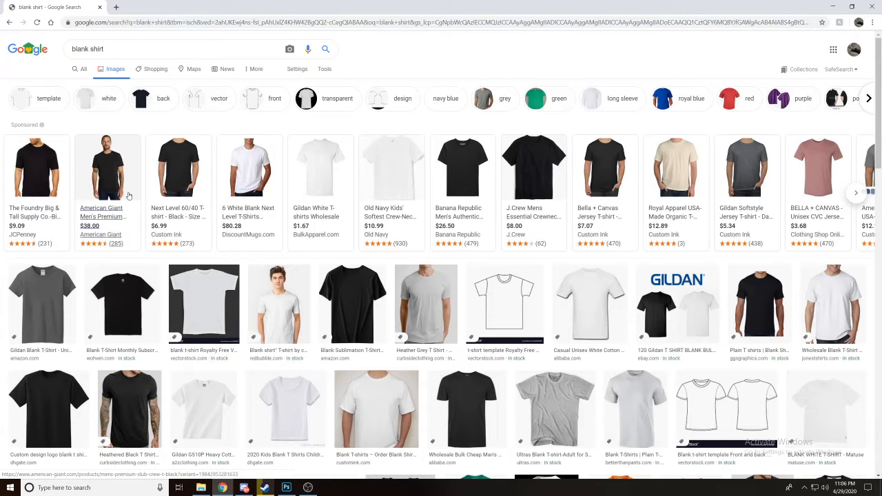
scroll(200, 303, down, 1)
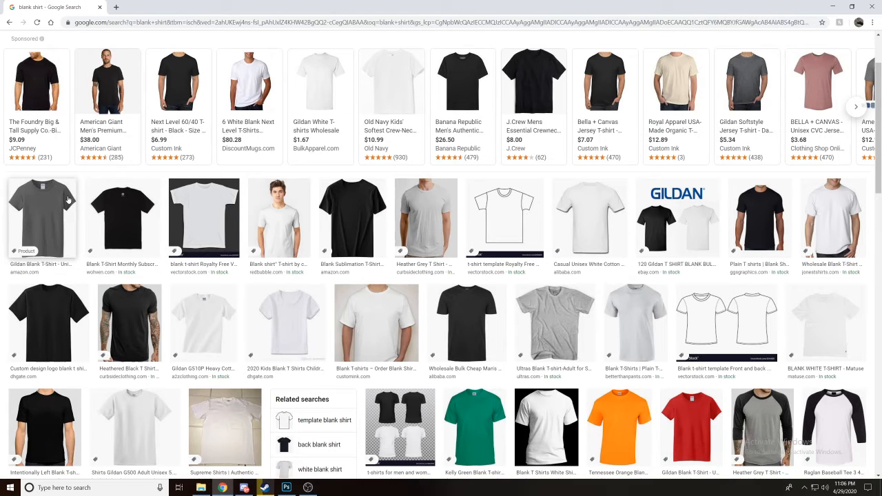
Step: Enlarge the grey Gildan Blank T-Shirt result and save its image as a JPEG to the HGST10 (D:) drive
click(48, 203)
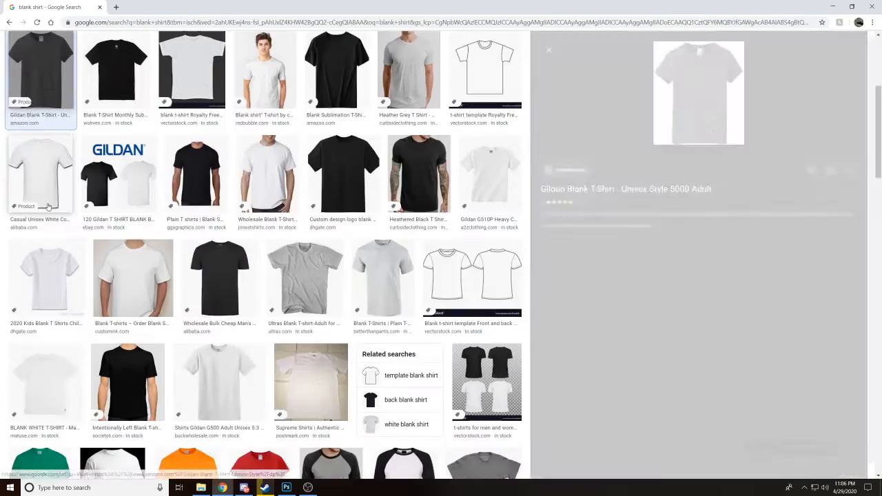
right_click(713, 120)
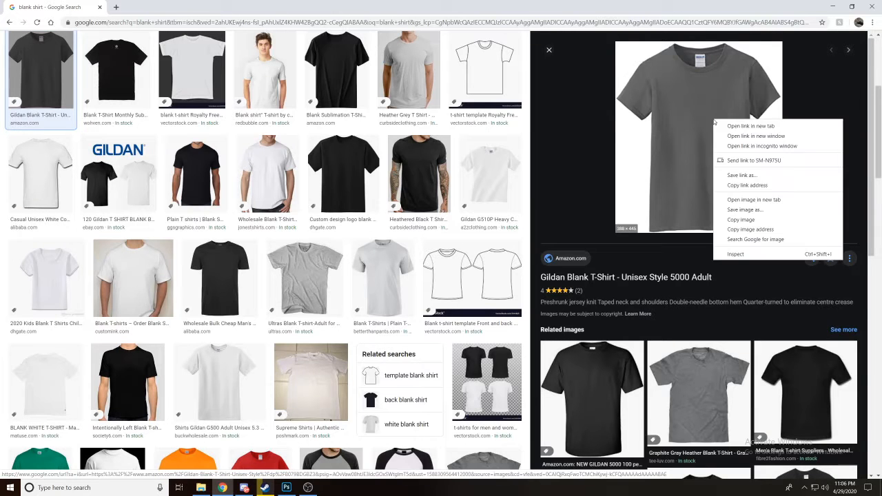
click(744, 210)
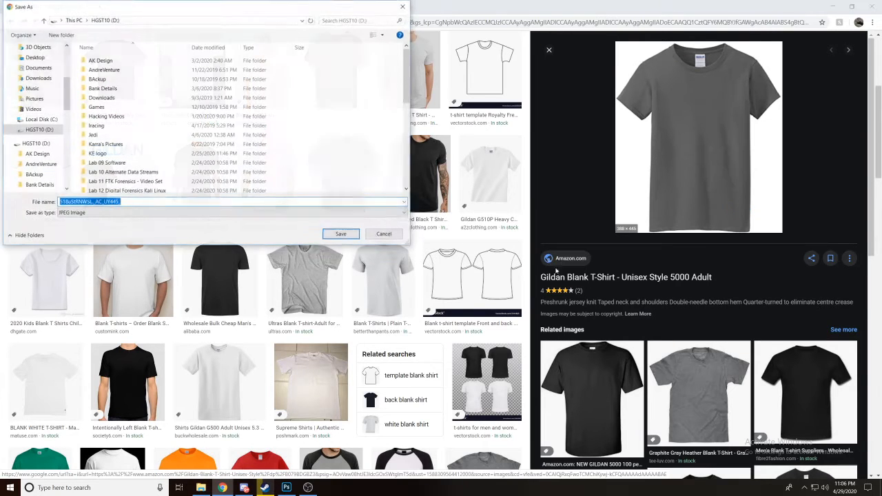
click(343, 232)
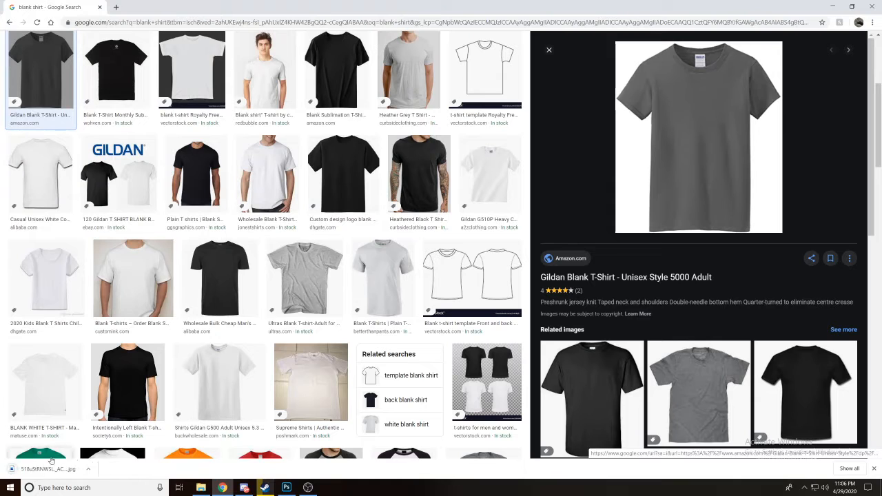
Step: Locate the downloaded grey T-shirt image in its folder, open it in Photoshop, and close the document
click(89, 469)
click(102, 442)
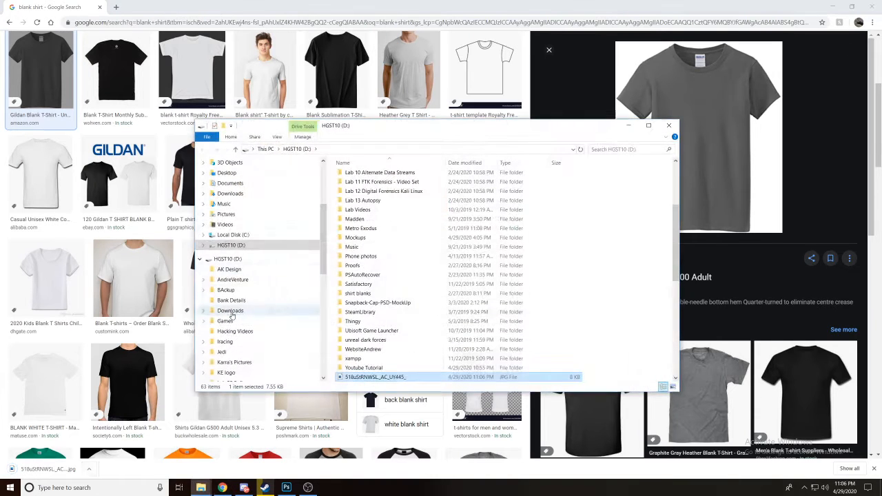
right_click(365, 377)
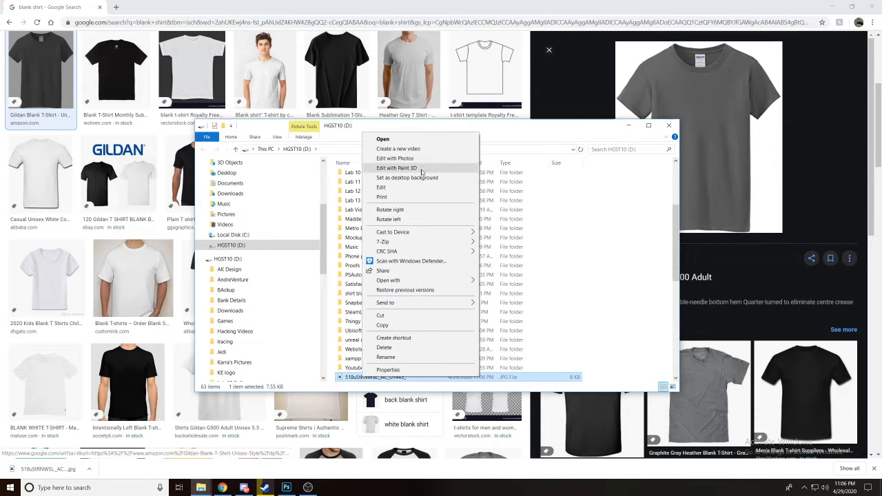
mouse_move(419, 281)
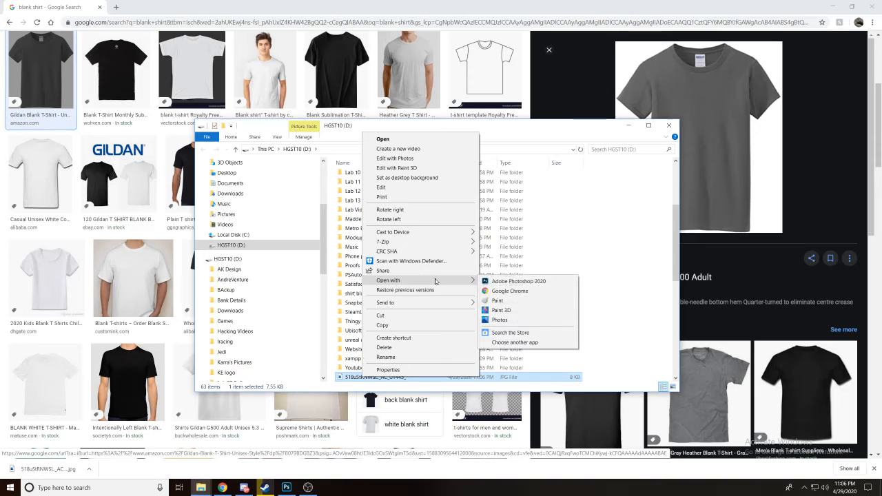
click(518, 283)
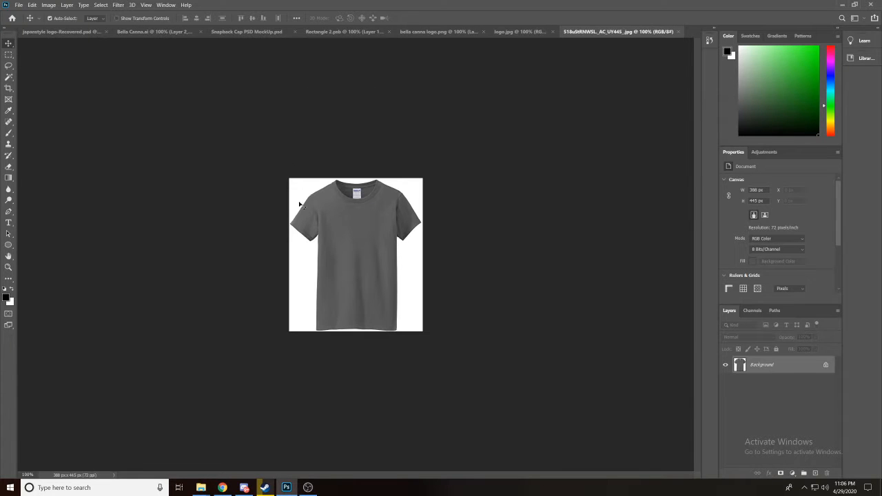
click(681, 32)
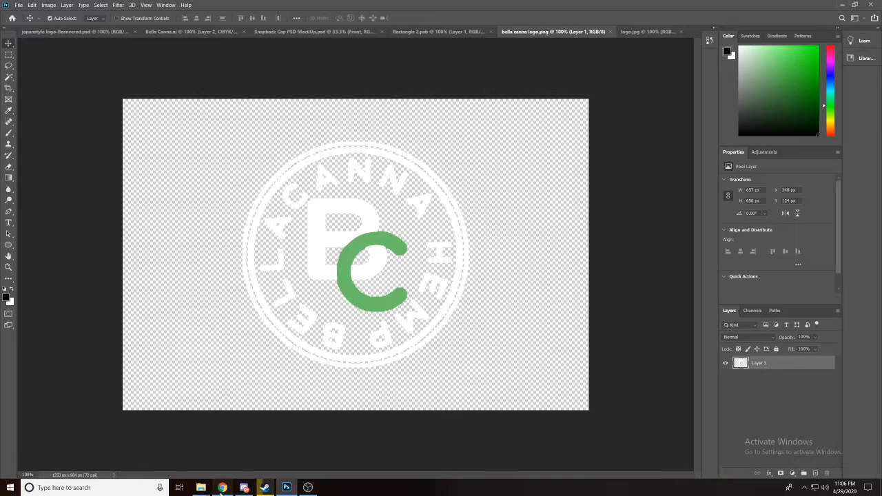
Step: Switch back to Chrome, enlarge the black Custom Design Logo Blank T Shirts result from DHgate, and save its image
click(222, 487)
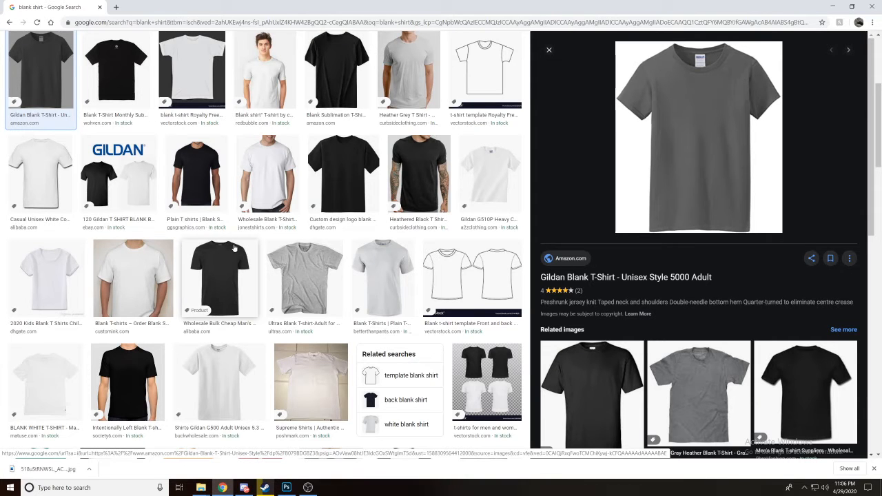
click(324, 191)
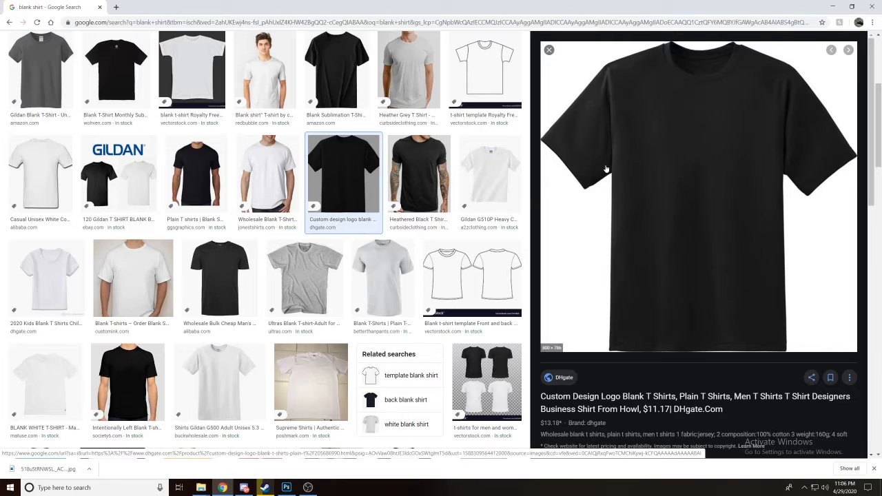
right_click(642, 149)
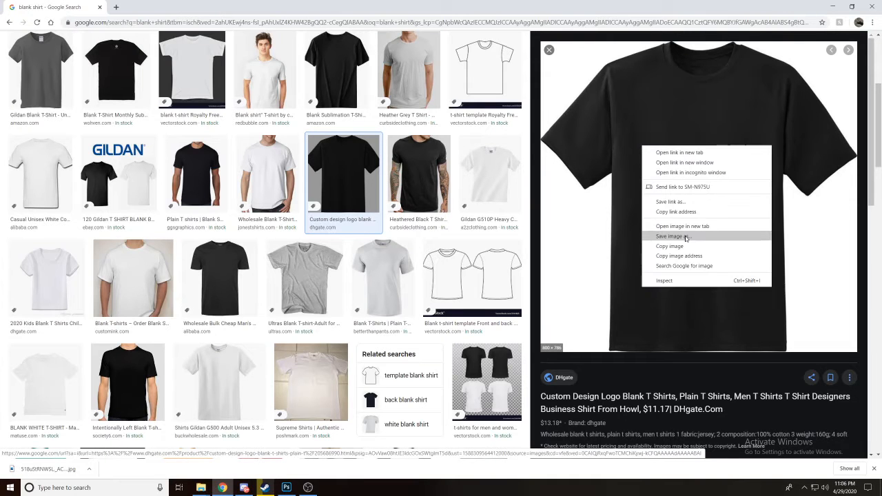
click(665, 232)
click(338, 232)
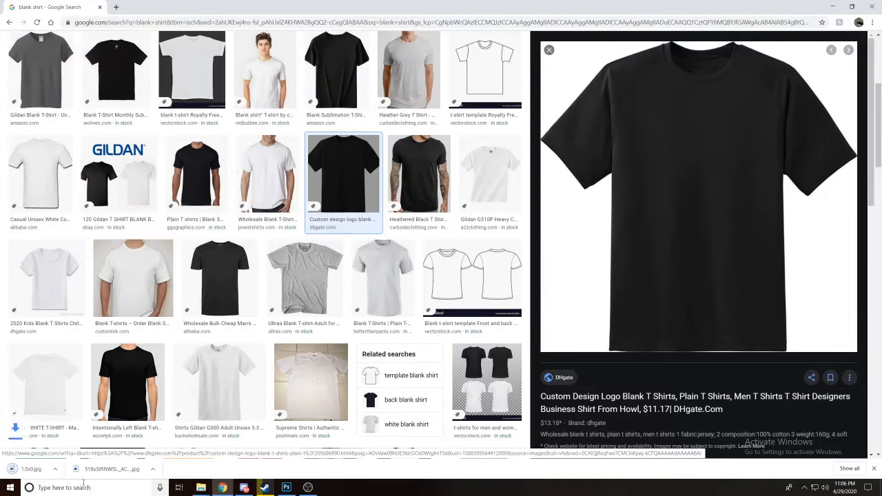
Step: Open the downloaded 1.0x0 black T-shirt image from its folder in Photoshop and convert its Background into a regular layer named Layer 0
click(88, 469)
click(114, 441)
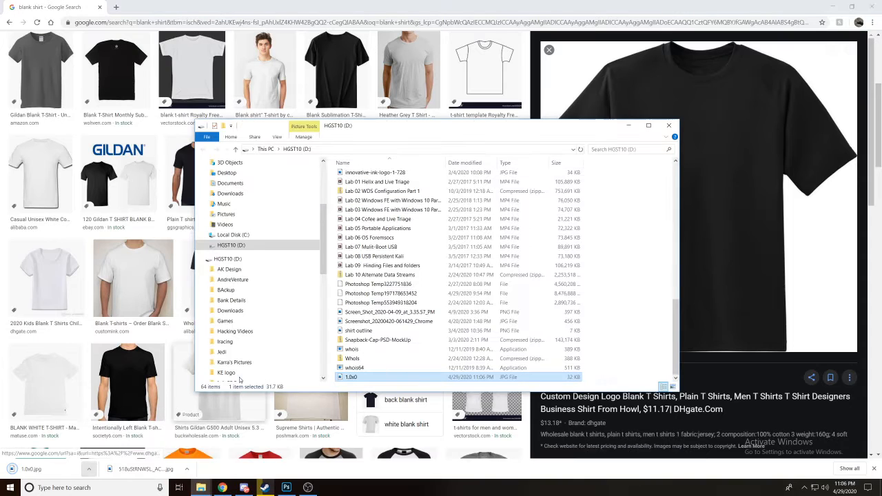
right_click(372, 379)
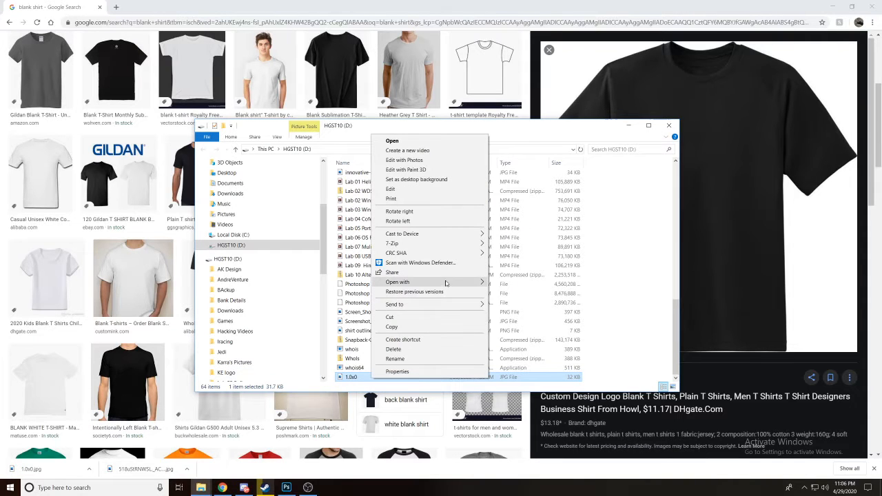
mouse_move(447, 282)
click(524, 283)
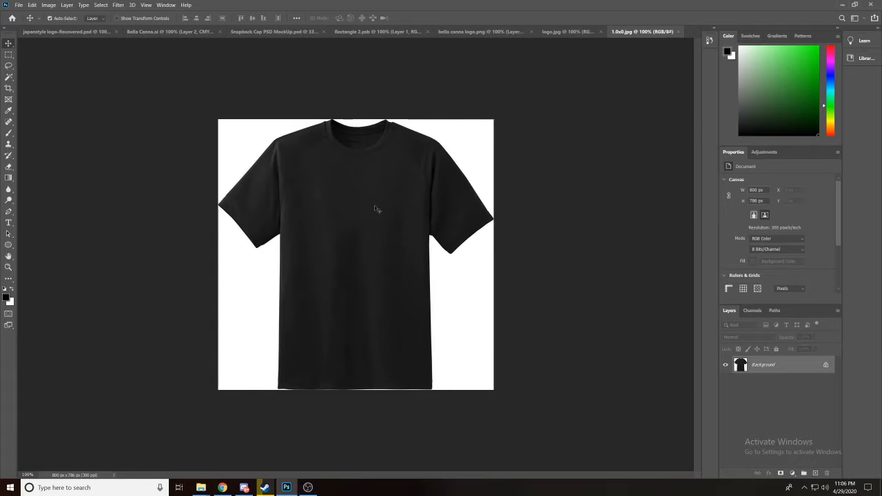
double_click(788, 365)
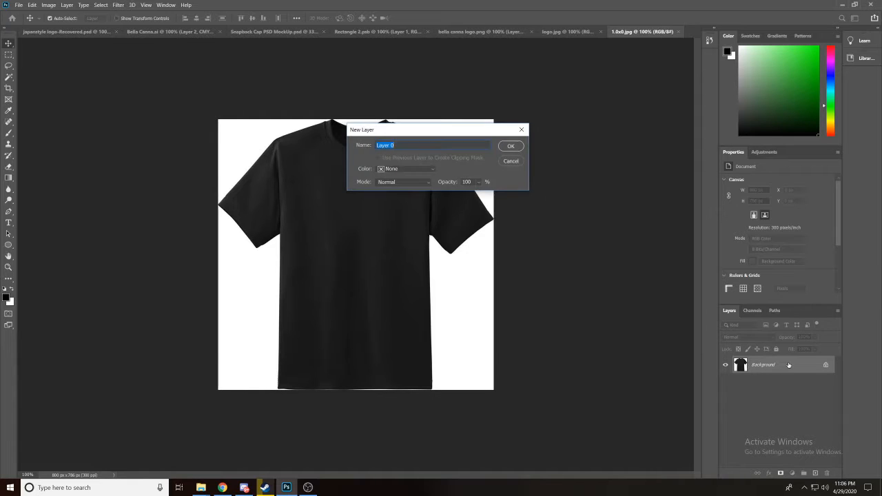
click(510, 146)
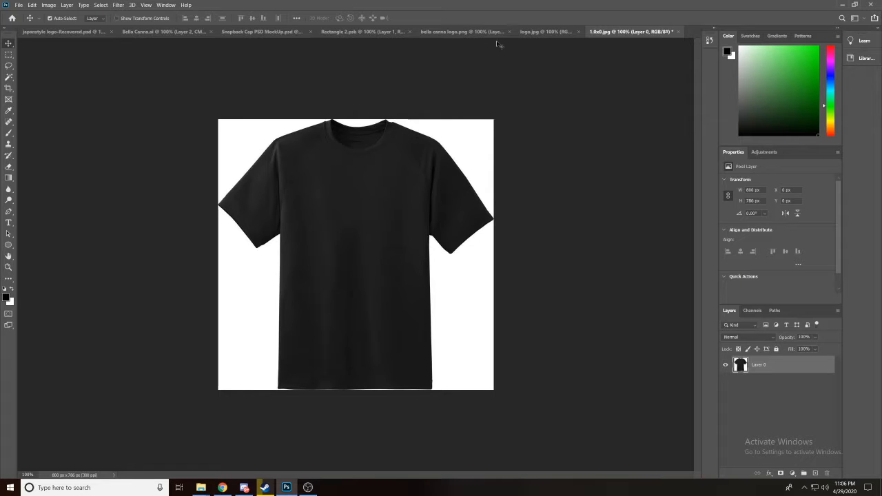
Step: Copy the white-and-green logo from bella canna logo.png onto the black T-shirt in the 1.0x0.jpg document with the Move tool
click(544, 32)
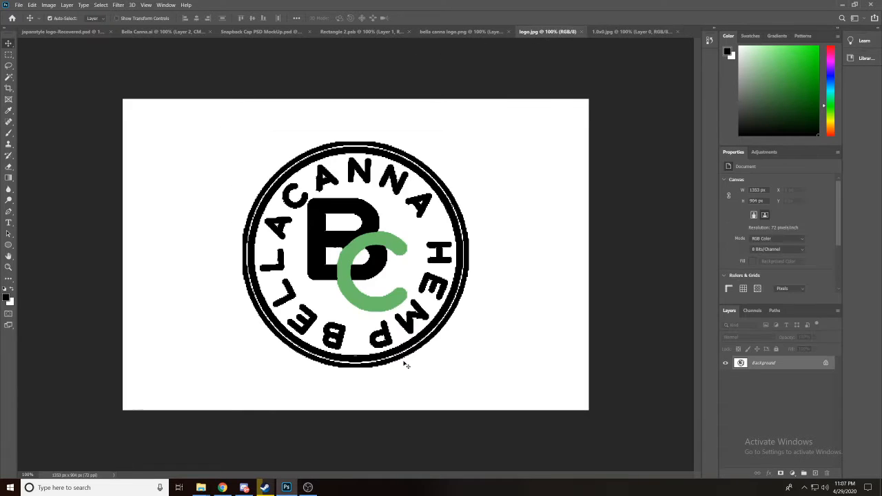
click(495, 31)
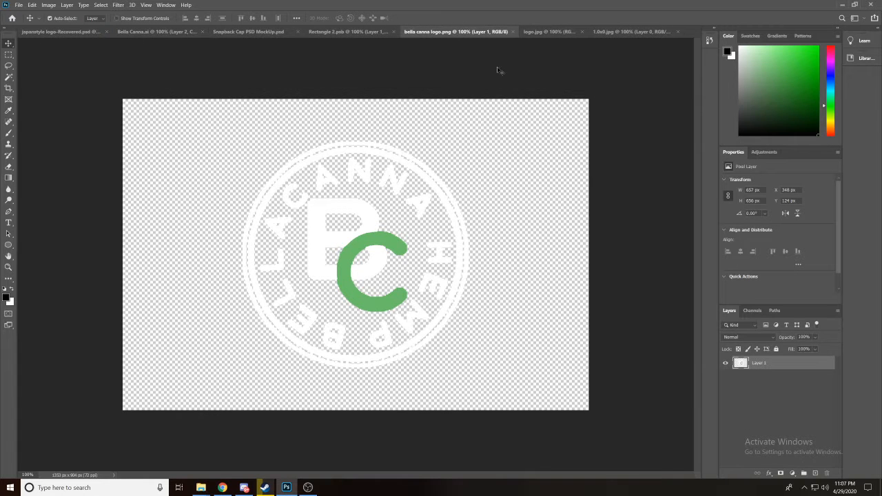
click(603, 32)
click(478, 32)
click(624, 32)
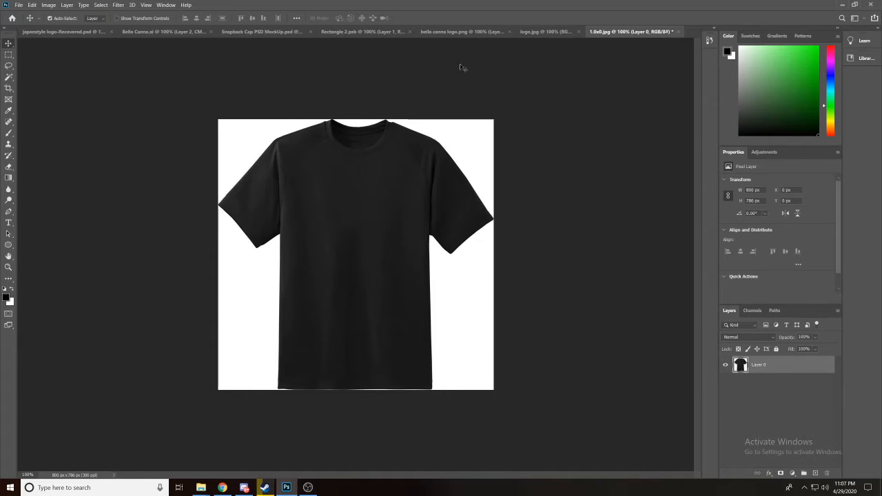
click(462, 32)
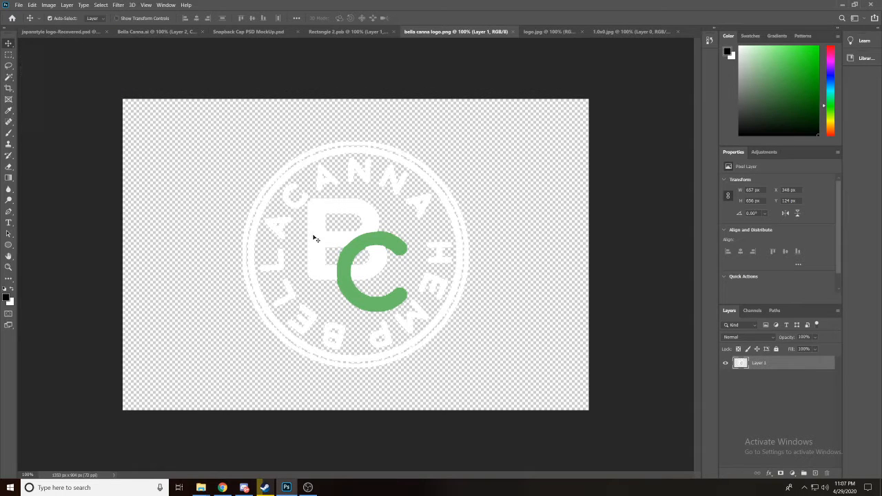
mouse_move(314, 238)
mouse_down()
mouse_move(212, 234)
mouse_move(551, 140)
mouse_move(296, 207)
mouse_move(315, 243)
mouse_move(316, 235)
mouse_up()
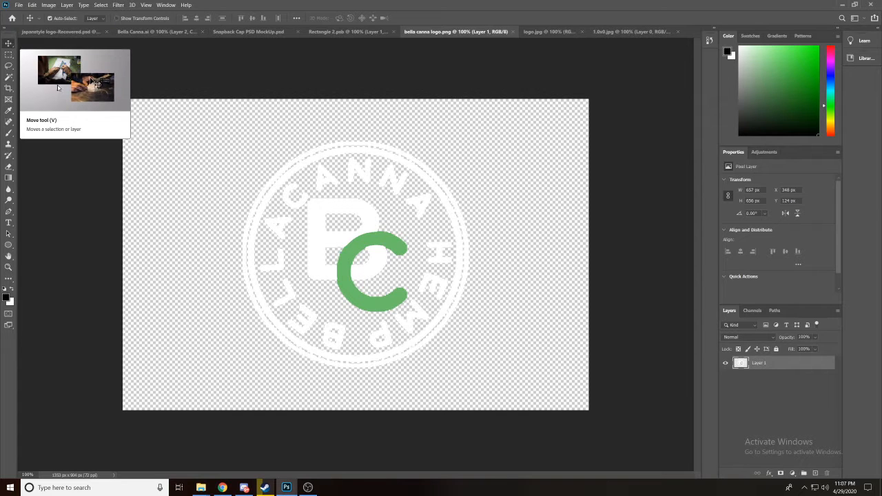
click(9, 77)
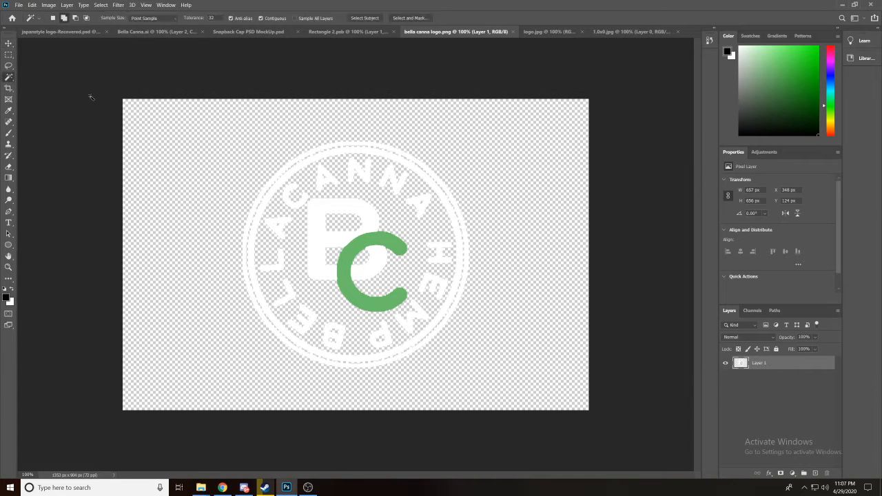
key(v)
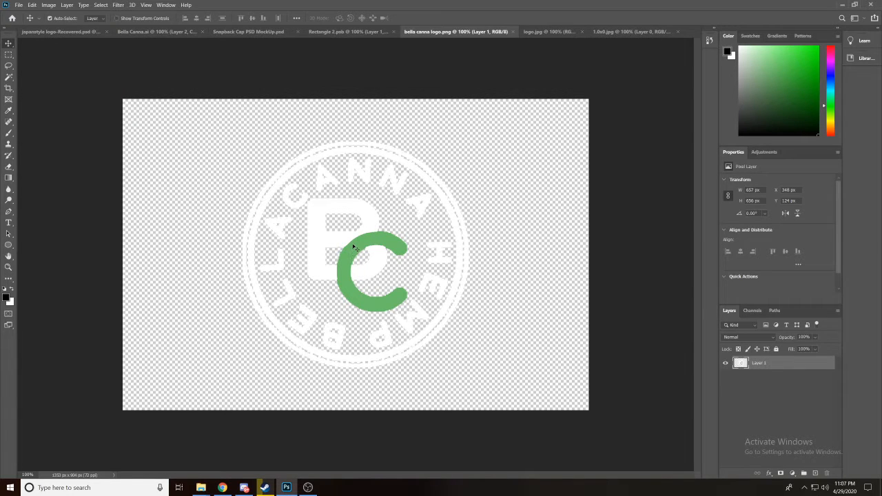
drag(353, 246, 350, 221)
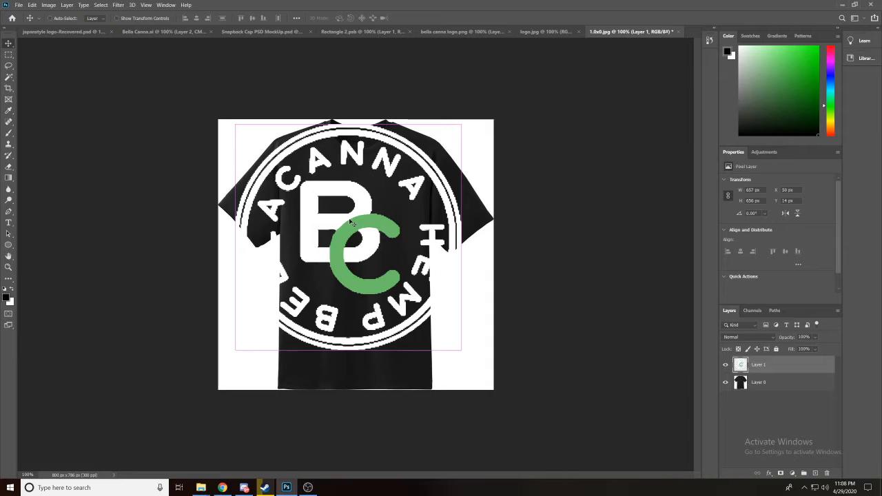
Step: Scale the logo proportionally to about 41.2% and place it horizontally centred on the shirt's chest
key(ctrl+t)
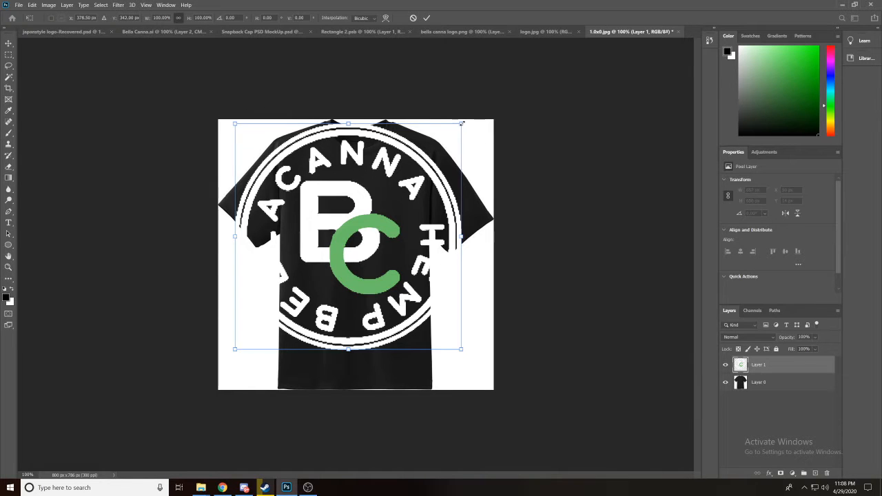
drag(462, 122, 321, 230)
drag(298, 264, 357, 204)
drag(406, 173, 398, 180)
drag(351, 218, 372, 225)
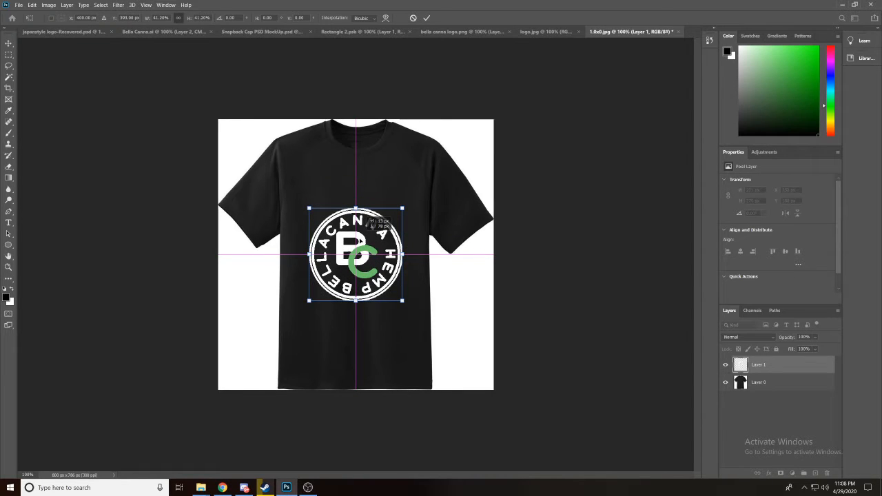
drag(372, 225, 358, 210)
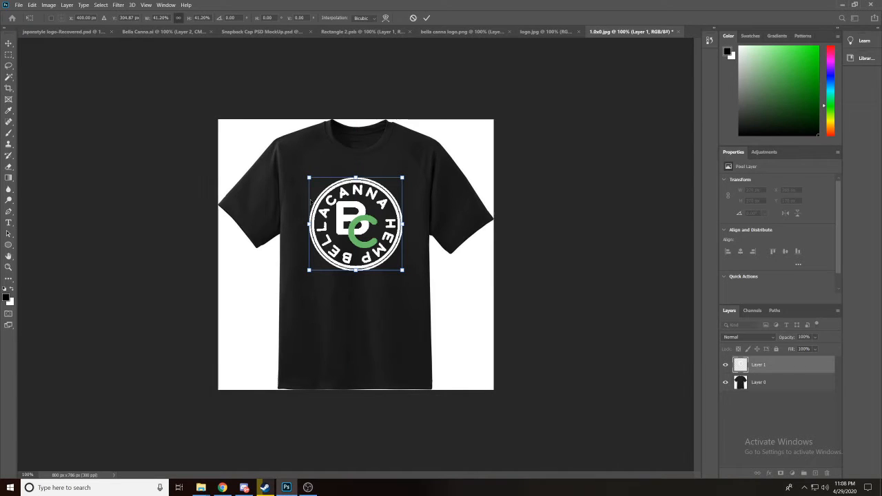
key(Return)
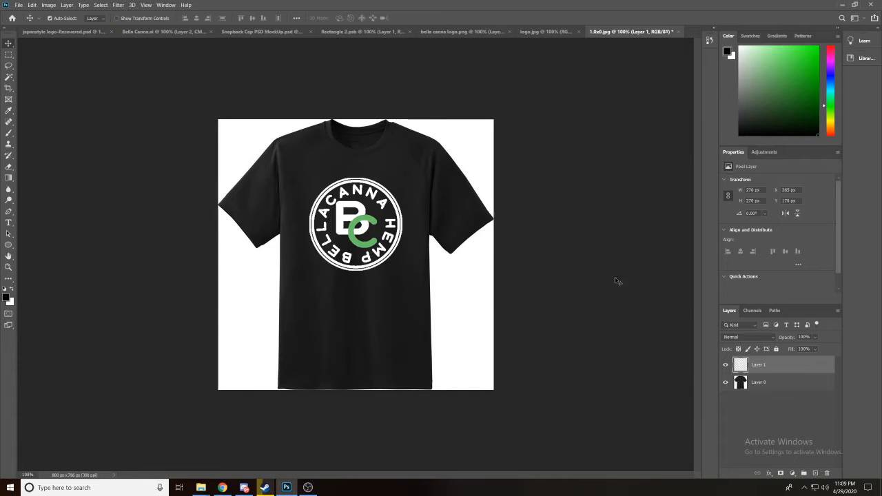
Step: Try the Overlay blend mode on the logo layer and set it back to Normal
click(771, 338)
click(639, 326)
click(773, 338)
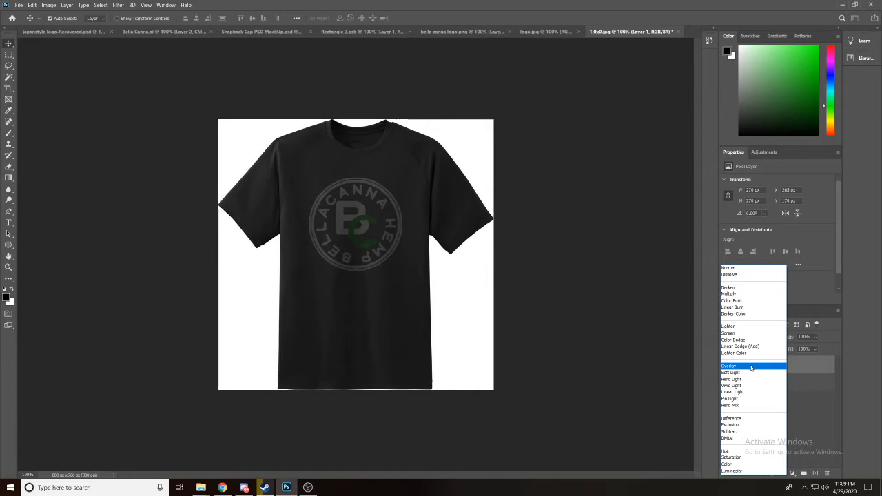
click(751, 367)
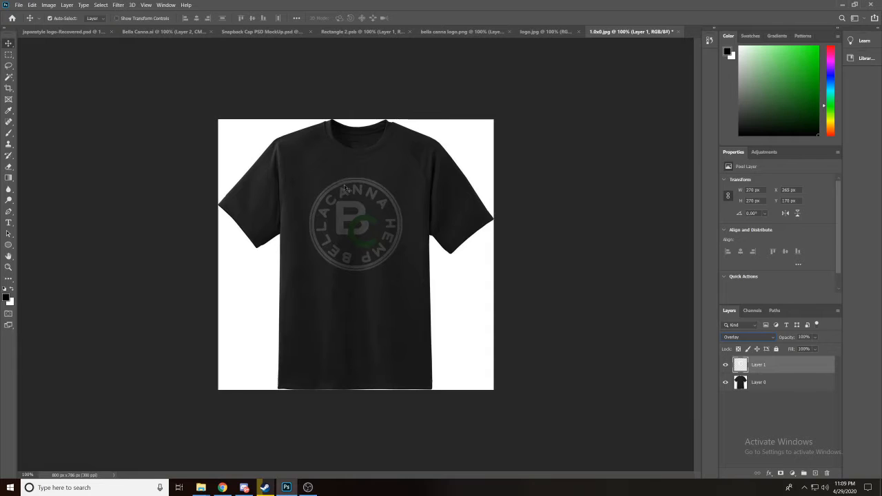
click(754, 340)
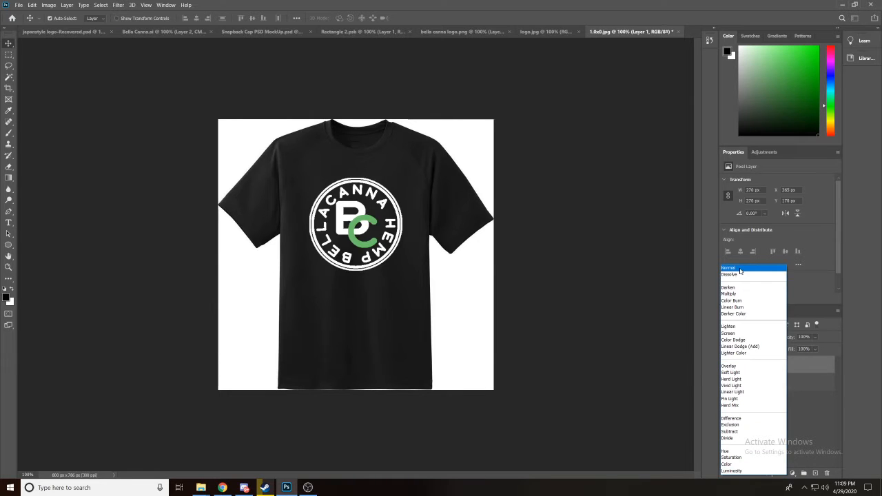
click(769, 269)
Step: Lower the logo layer's opacity to 95%, keep its blend mode at Normal, and hide the layer
click(815, 337)
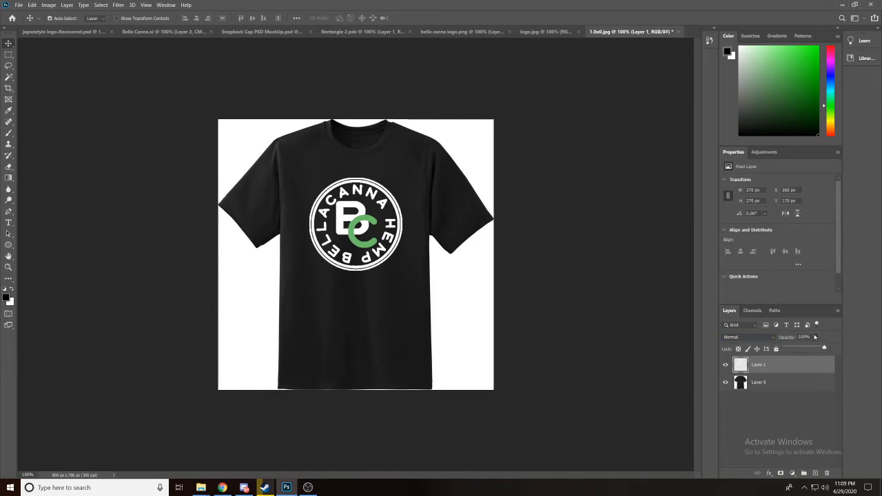
mouse_move(826, 350)
mouse_down()
mouse_move(810, 344)
mouse_move(822, 342)
mouse_up()
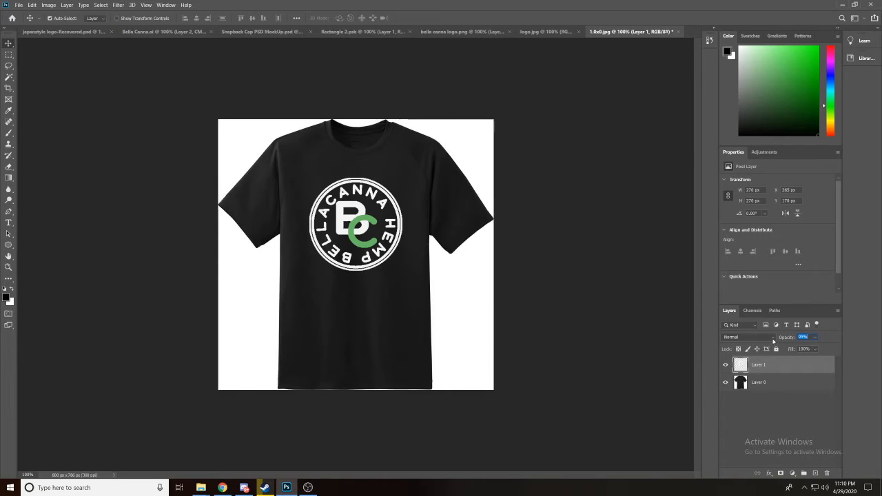
click(774, 340)
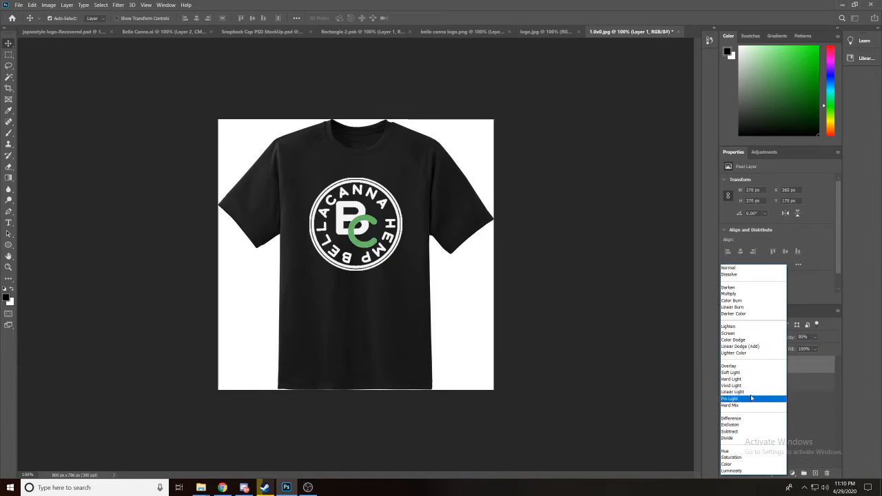
click(632, 303)
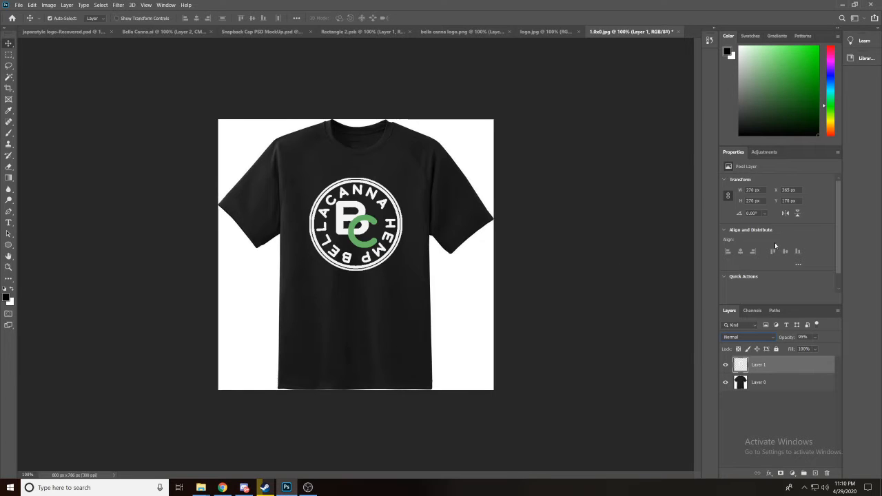
click(725, 365)
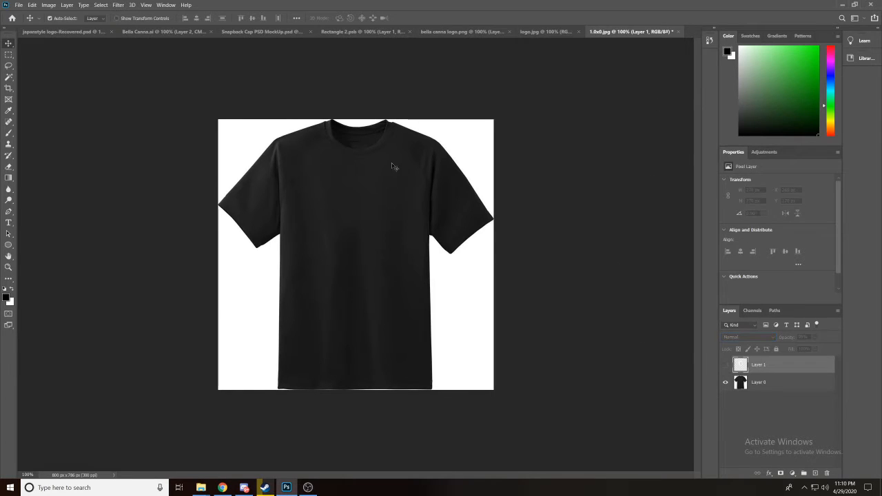
Step: Select the white areas of logo.jpg with the Magic Wand in Add to selection mode and try a Content-Aware fill on them
click(535, 33)
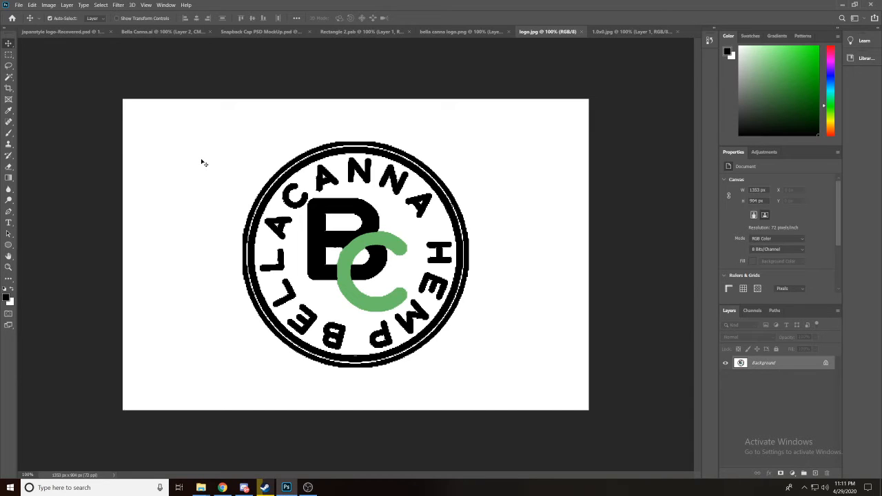
right_click(9, 77)
click(46, 82)
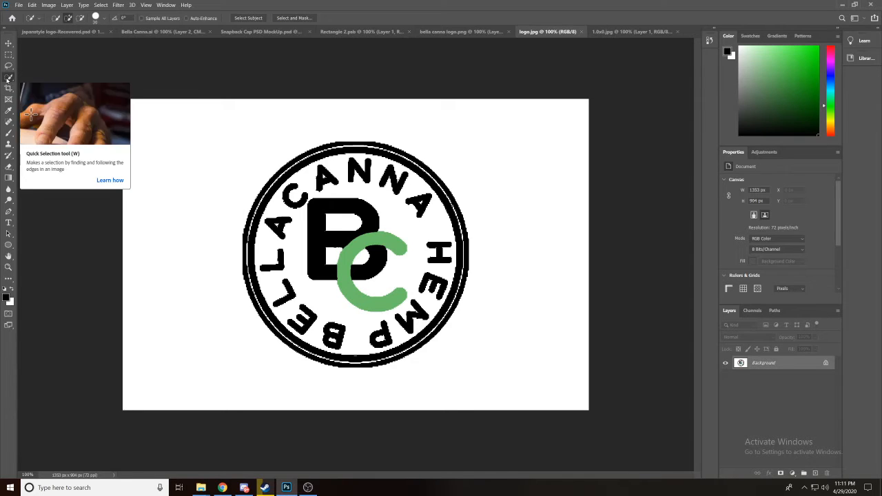
right_click(9, 78)
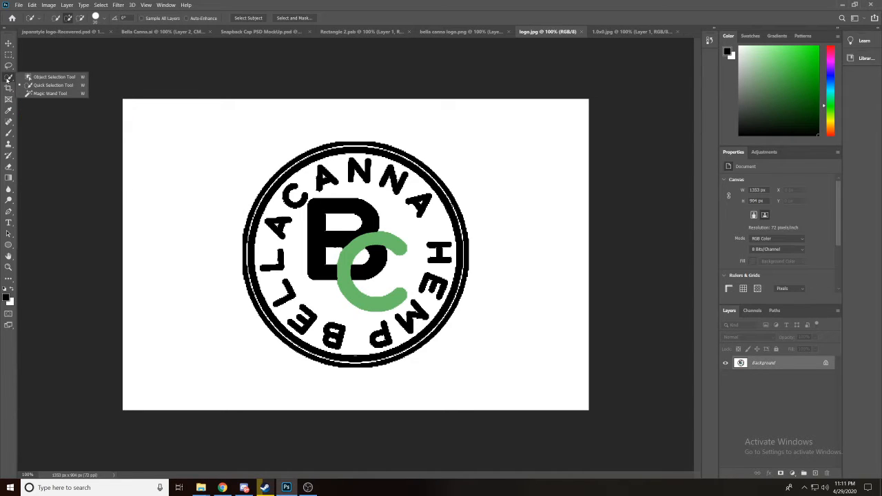
click(38, 94)
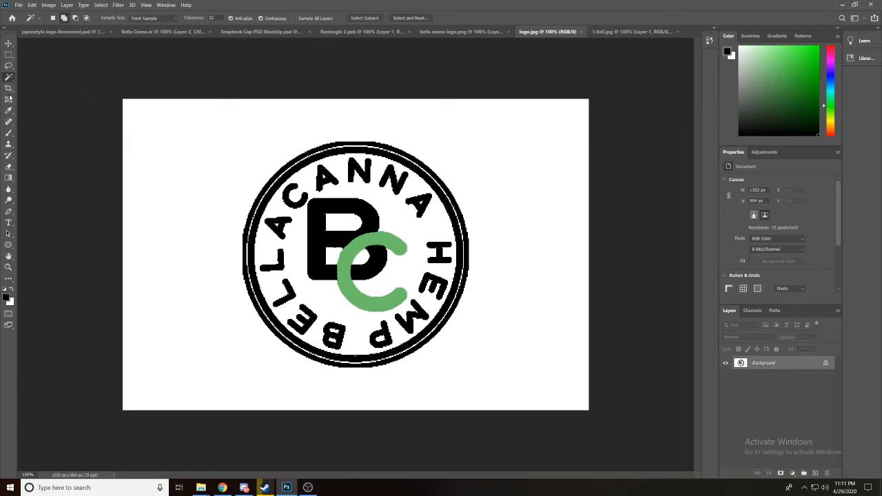
click(63, 19)
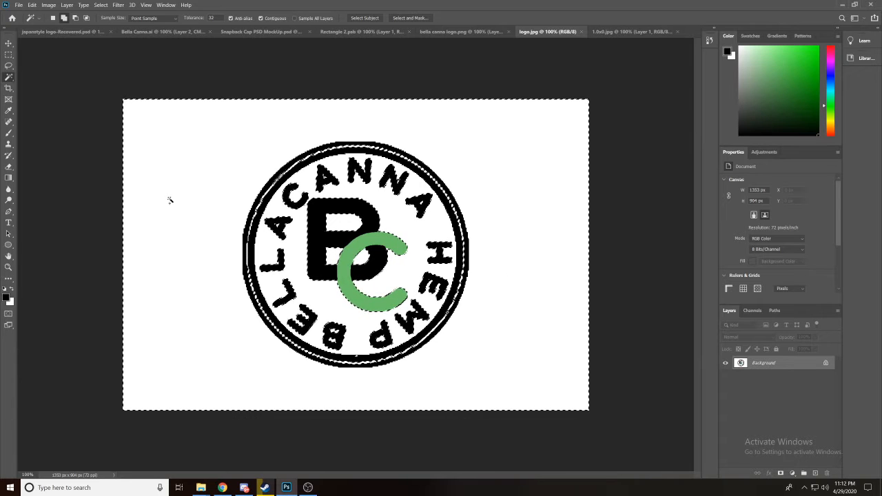
key(shift+BackSpace)
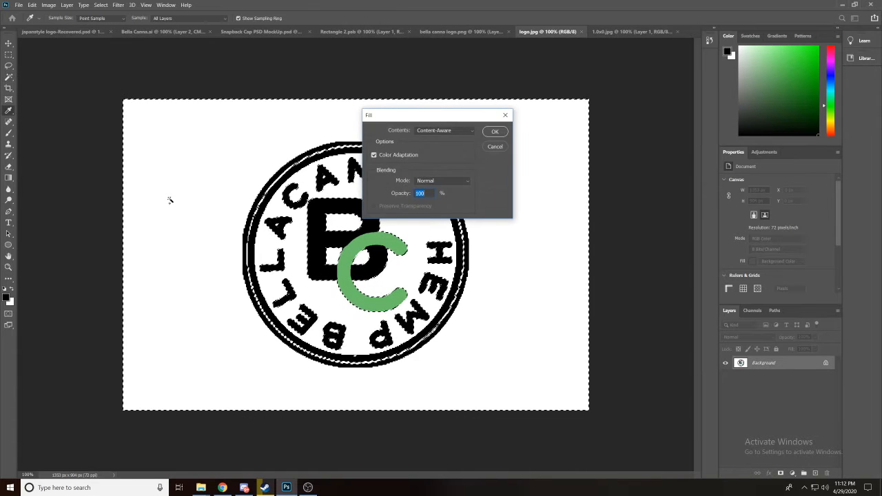
click(494, 131)
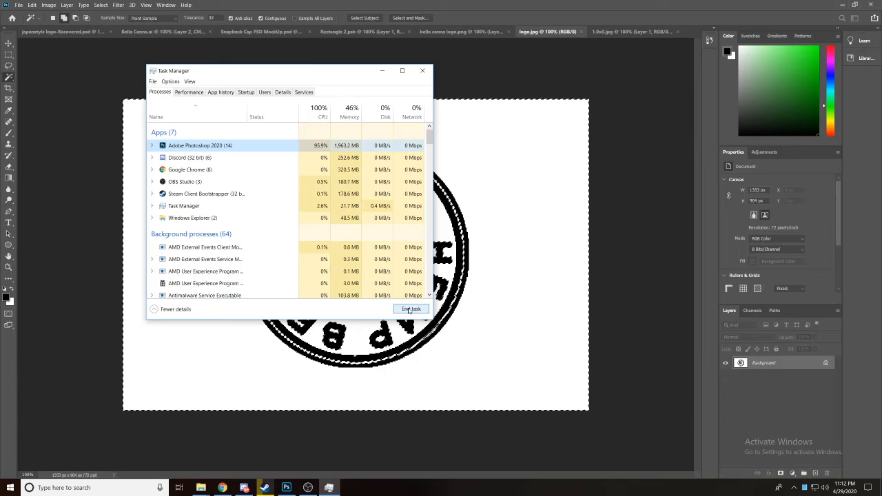
Step: End the unresponsive Adobe Photoshop 2020 task, close Task Manager and relaunch Photoshop
click(411, 308)
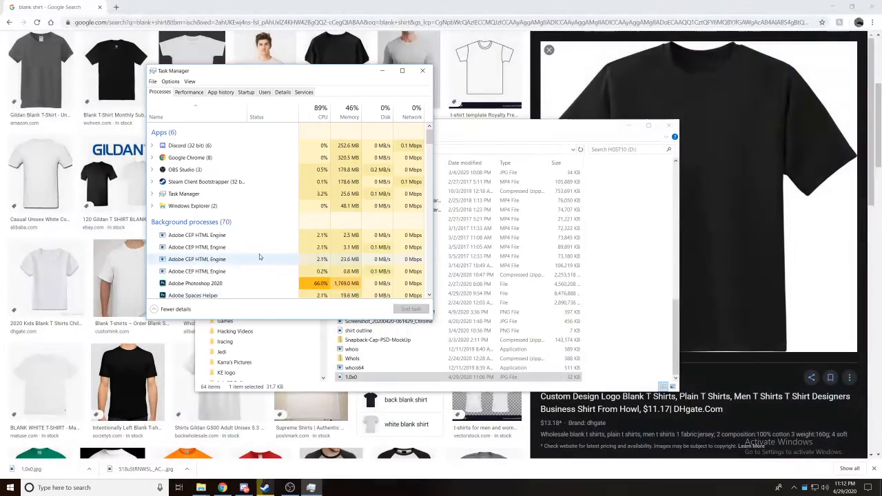
click(422, 70)
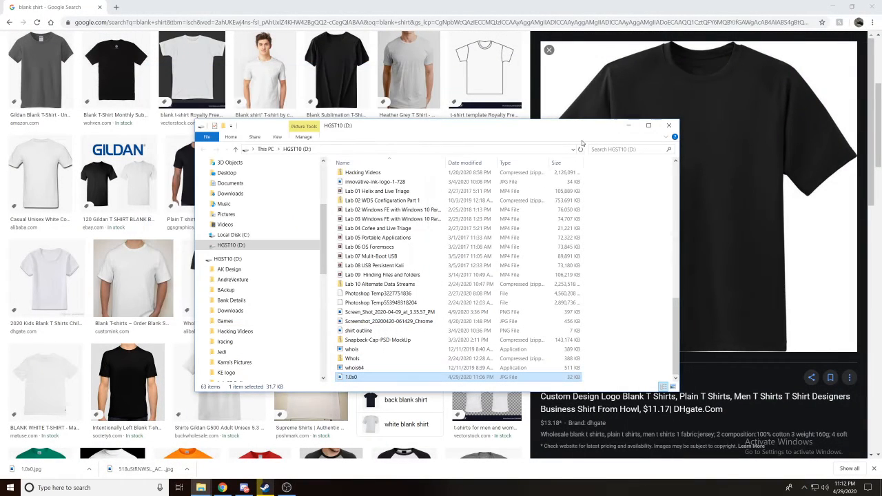
click(100, 490)
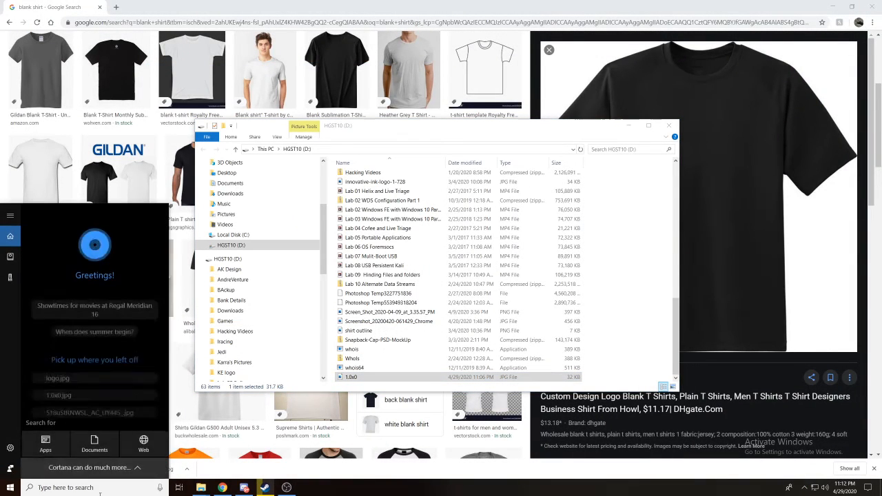
text(pho)
key(Return)
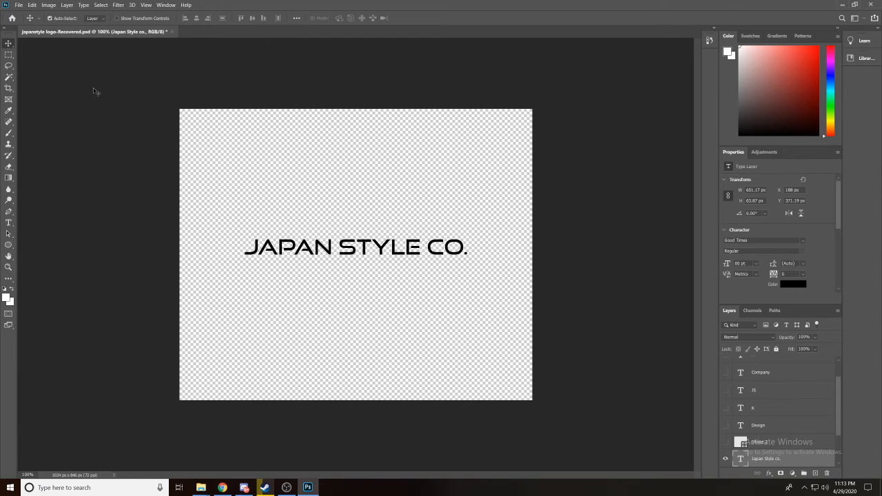
Step: Look through the Pictures and Downloads folders in File Explorer for the saved T-shirt image, then close the window
mouse_move(205, 489)
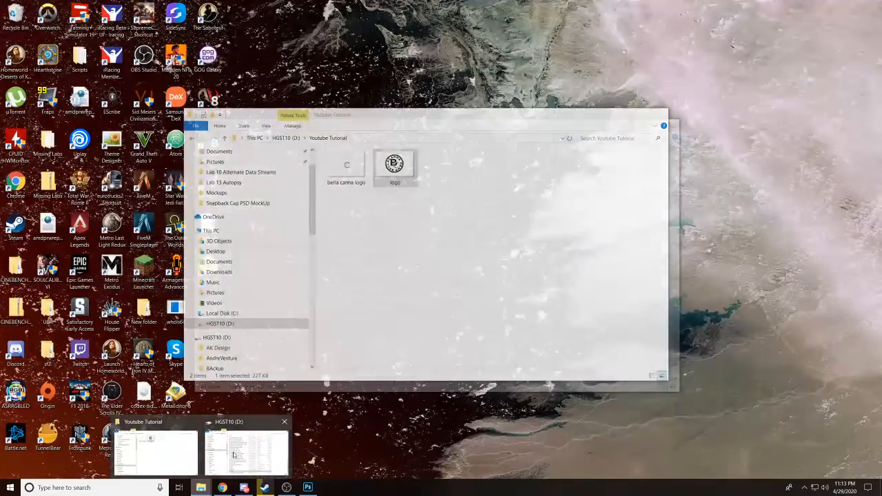
click(233, 455)
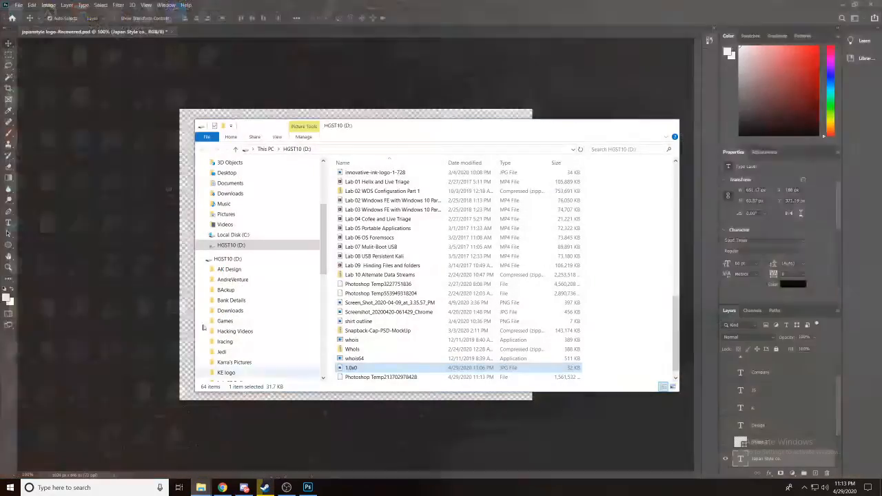
click(227, 214)
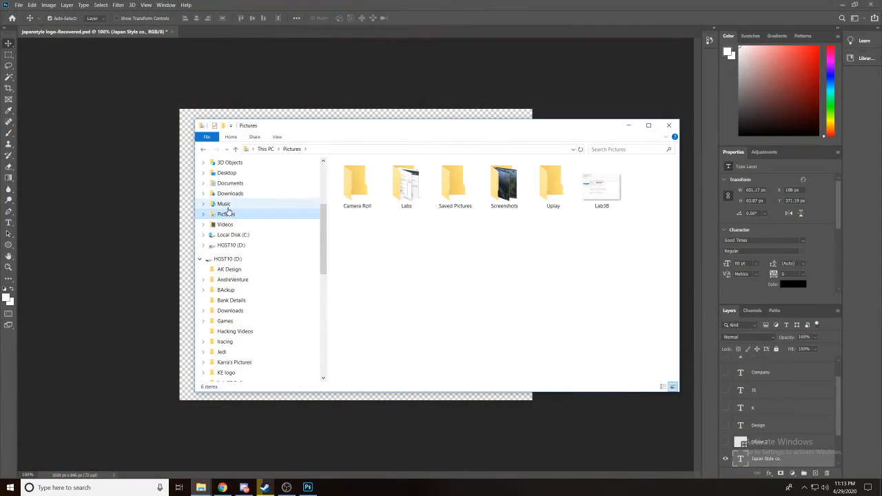
click(230, 194)
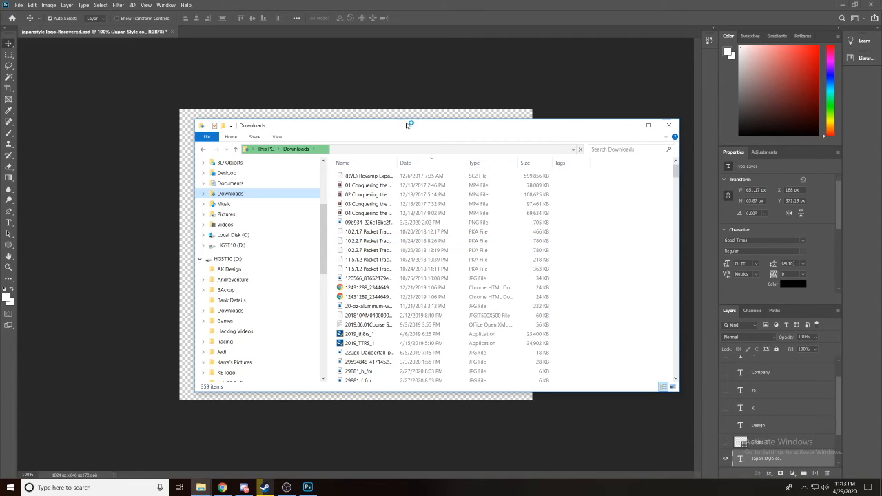
scroll(609, 191, down, 10)
drag(676, 170, 677, 370)
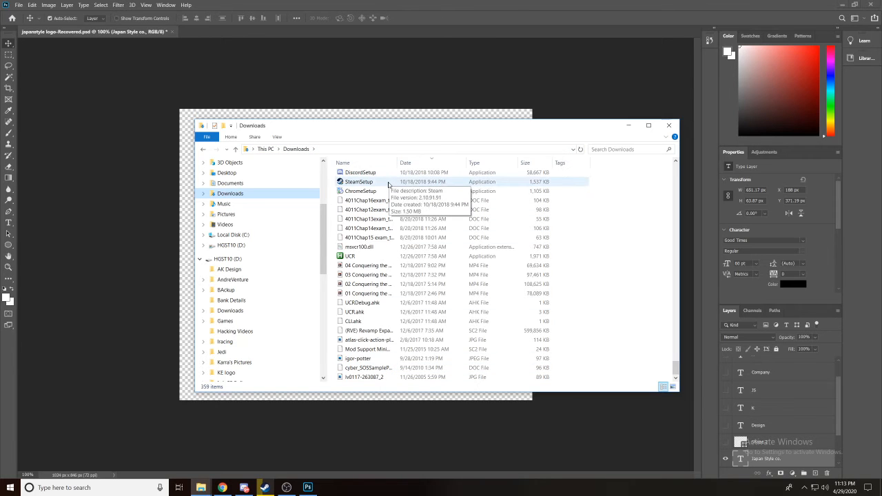
scroll(647, 310, up, 4)
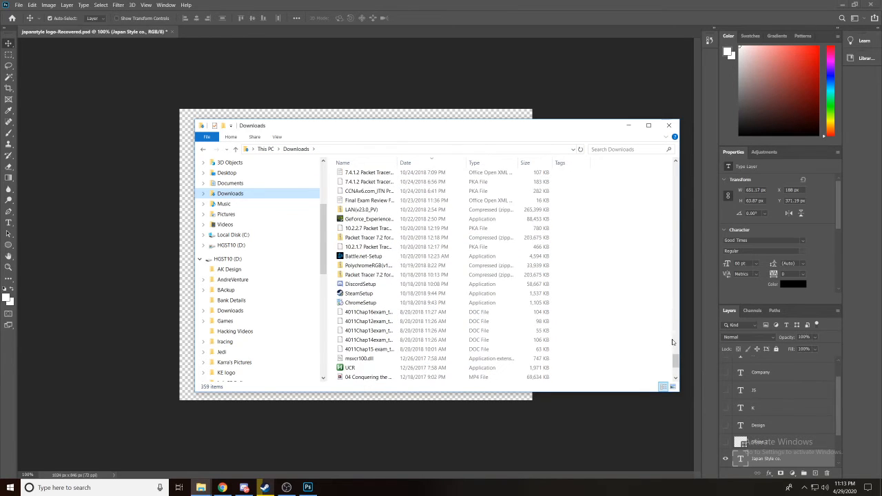
drag(676, 362, 676, 168)
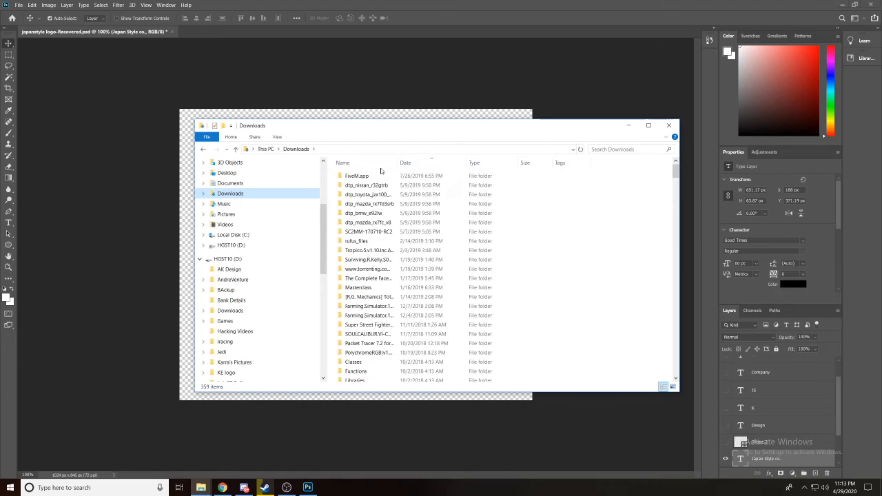
scroll(381, 180, down, 4)
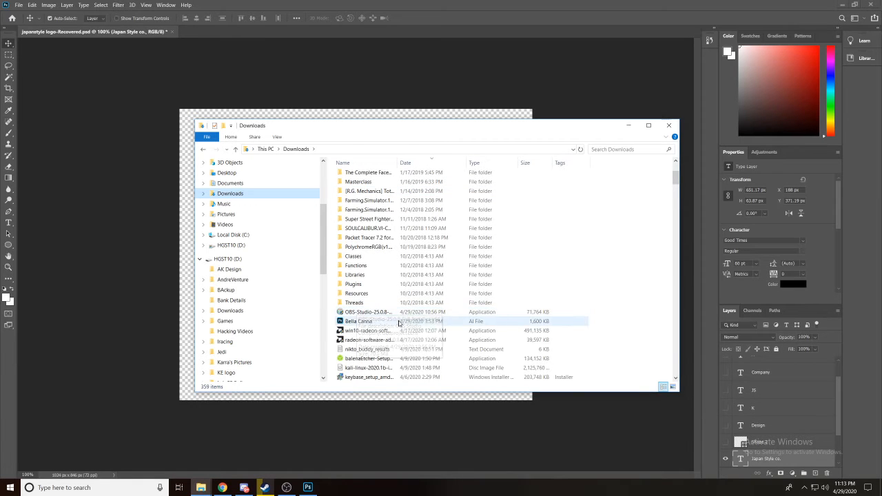
scroll(396, 310, down, 2)
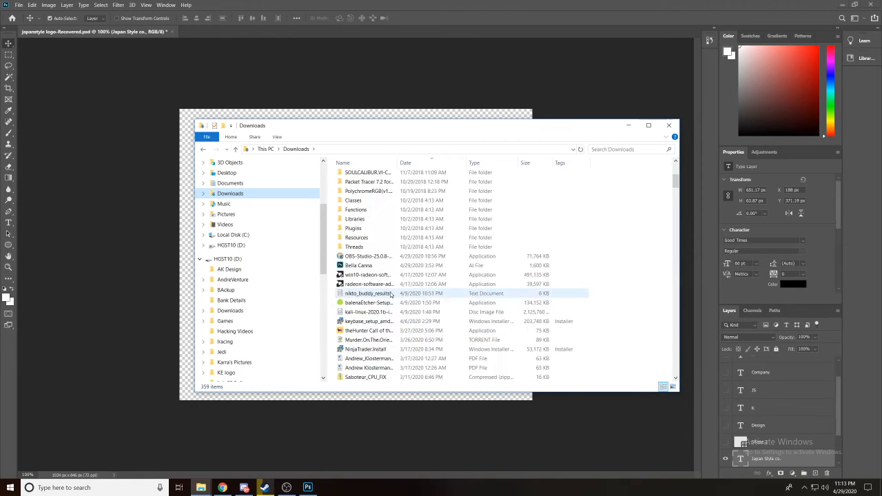
scroll(393, 292, up, 6)
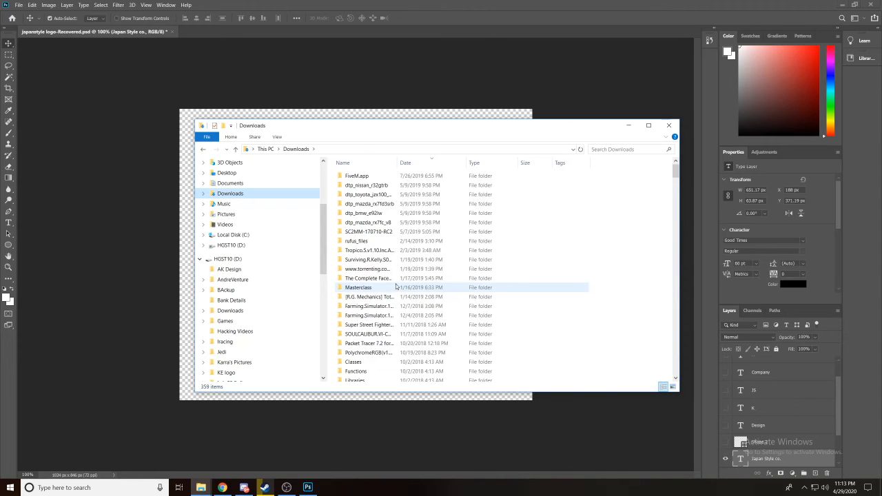
click(668, 125)
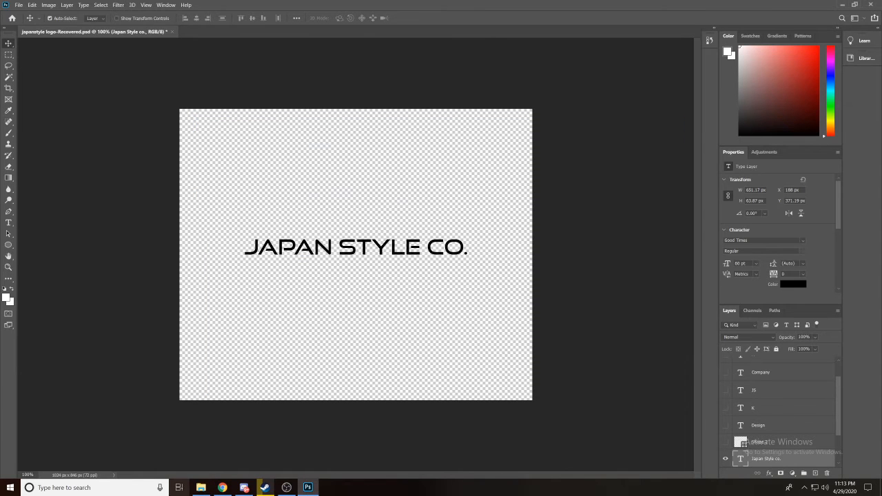
click(223, 489)
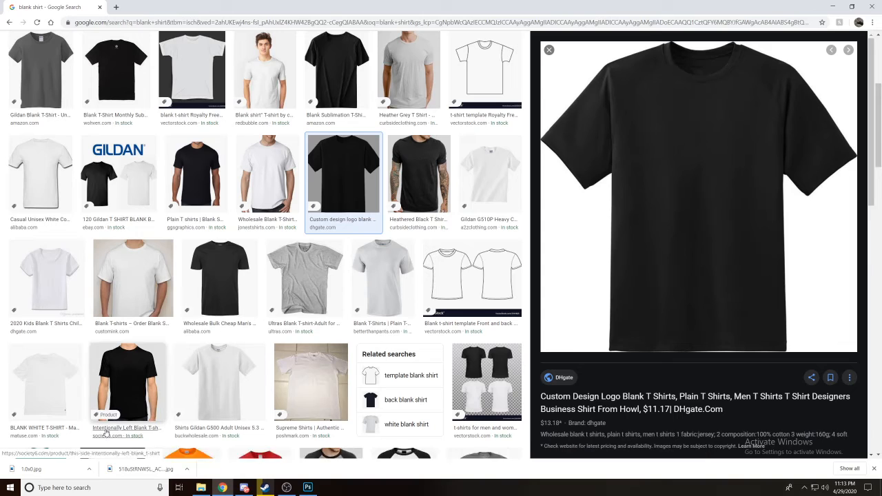
click(187, 468)
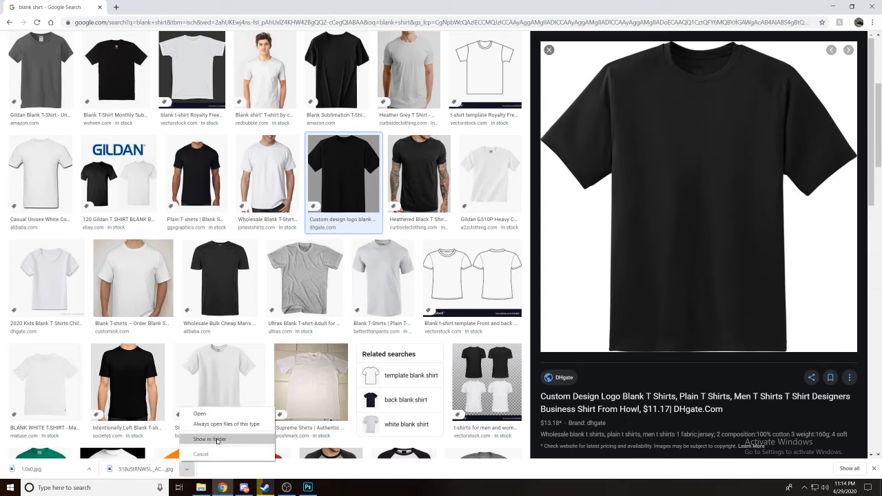
click(217, 440)
right_click(369, 388)
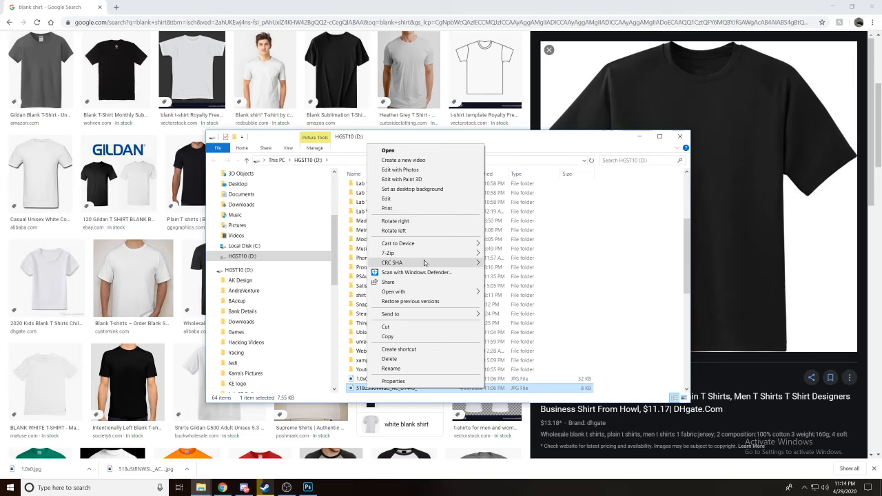
mouse_move(451, 292)
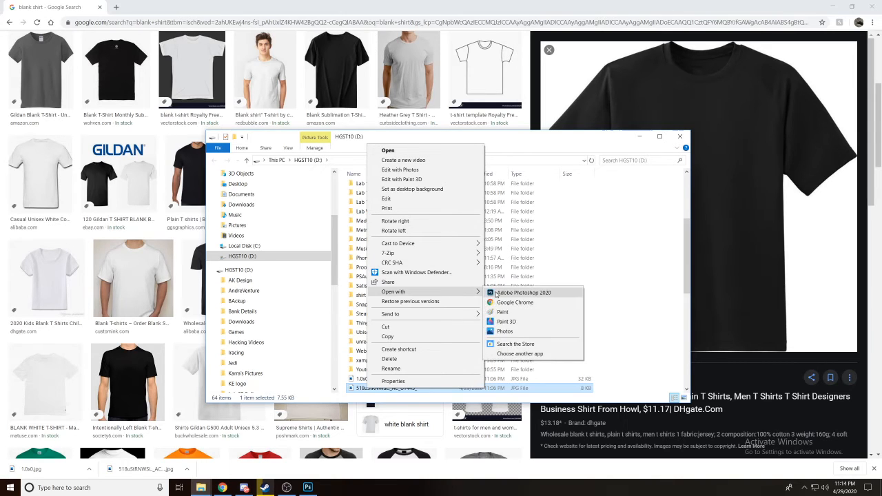
click(490, 294)
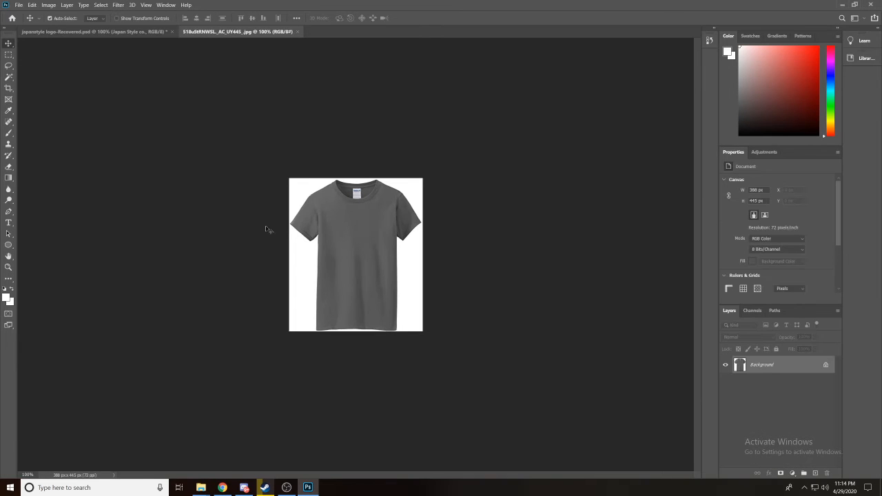
click(299, 32)
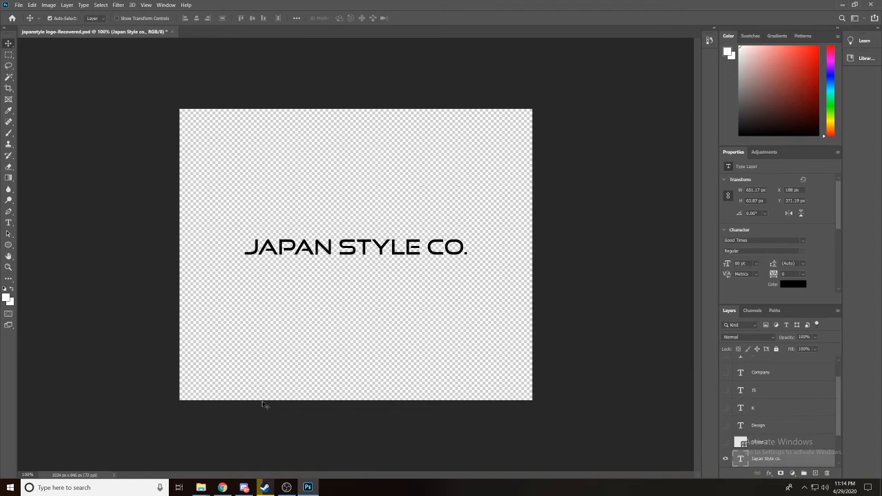
Step: Locate the downloaded 1.0x0.jpg through Chrome, open it in Photoshop and convert its Background into the regular layer Layer 0
click(220, 487)
click(89, 468)
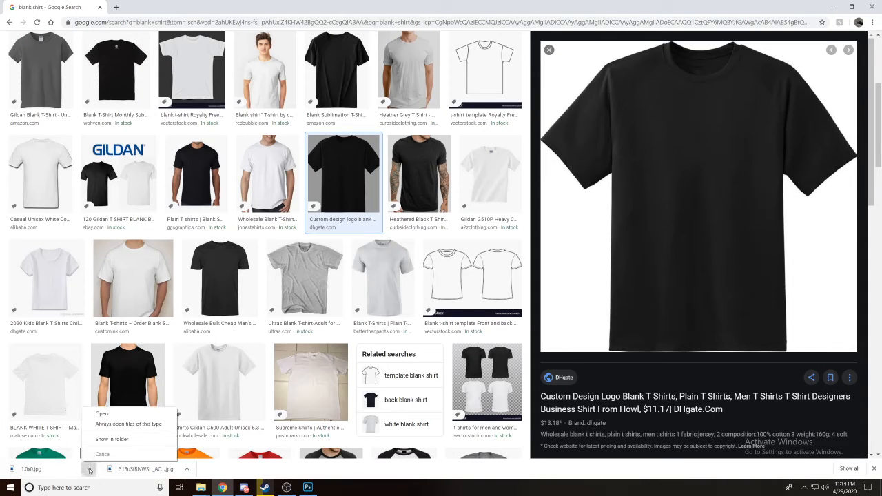
click(124, 439)
right_click(359, 379)
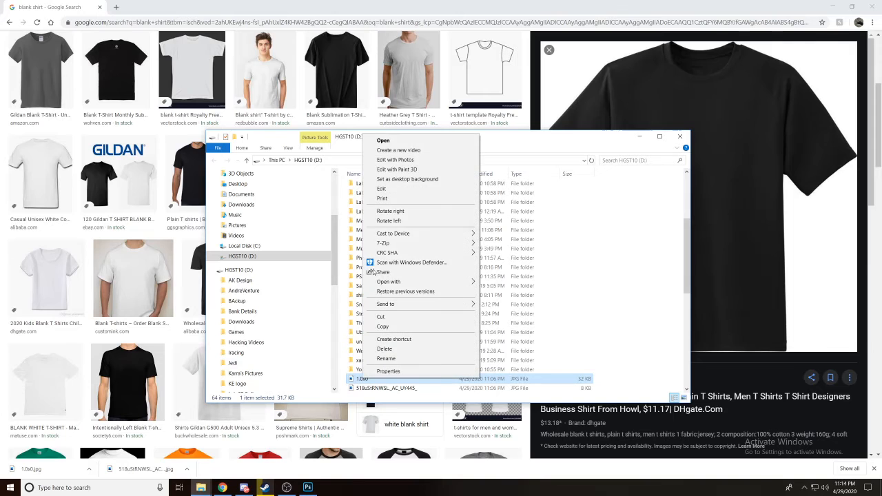
mouse_move(458, 282)
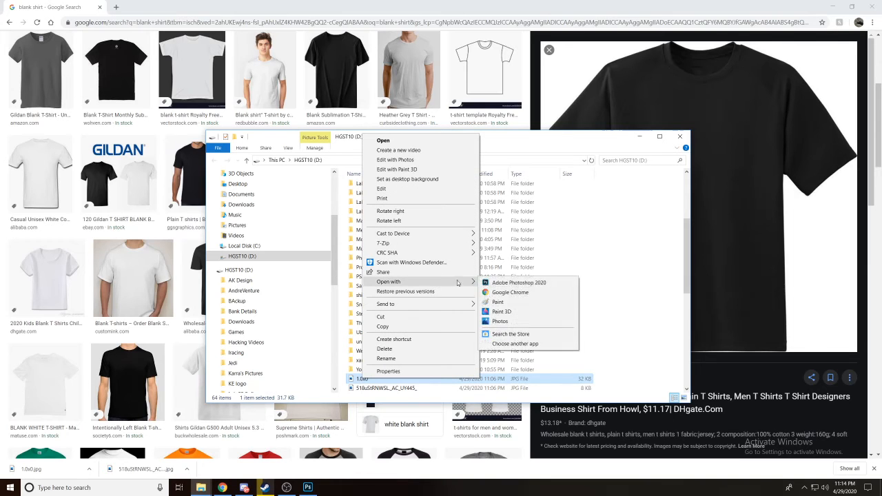
click(494, 283)
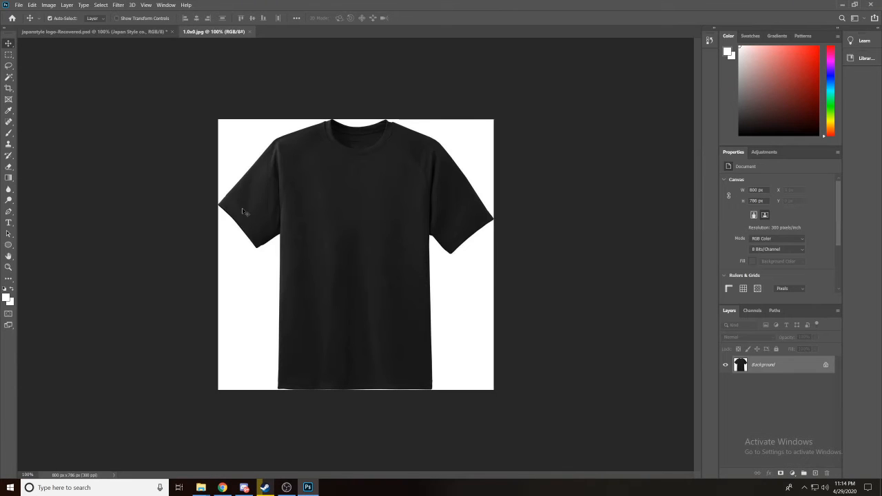
double_click(803, 368)
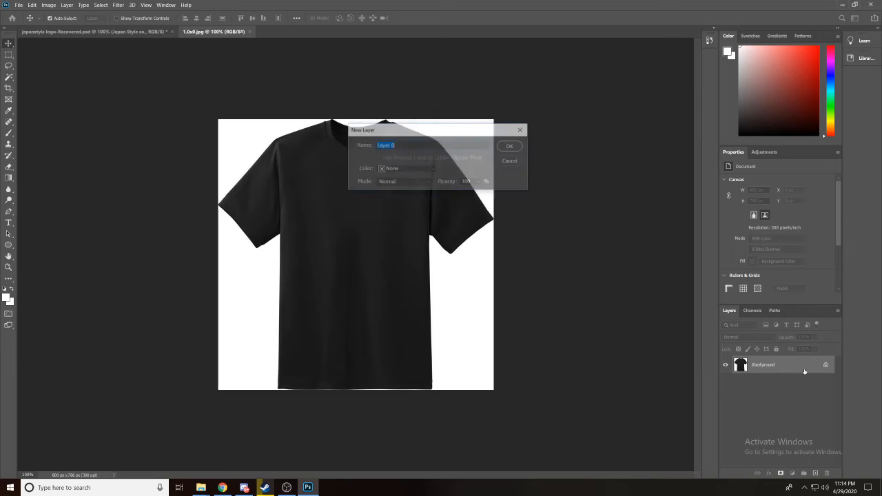
click(522, 147)
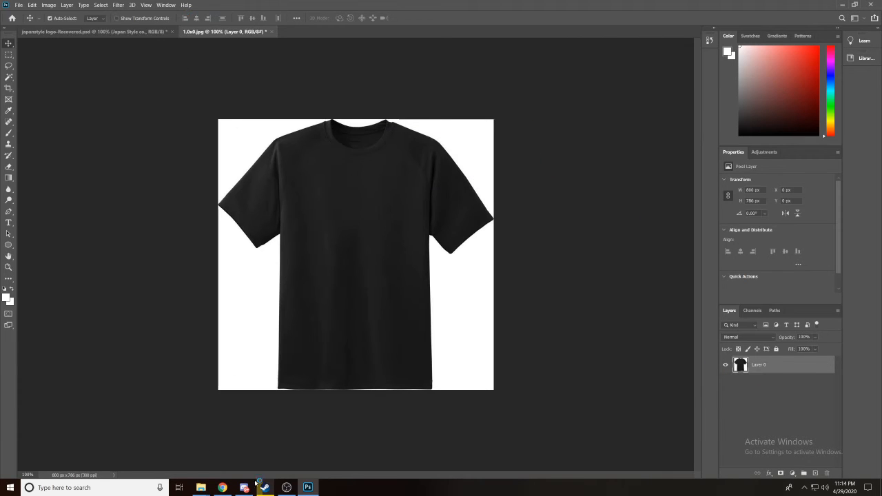
Step: Open the logo image from the Youtube Tutorial folder in Adobe Photoshop 2020
mouse_move(200, 487)
click(178, 448)
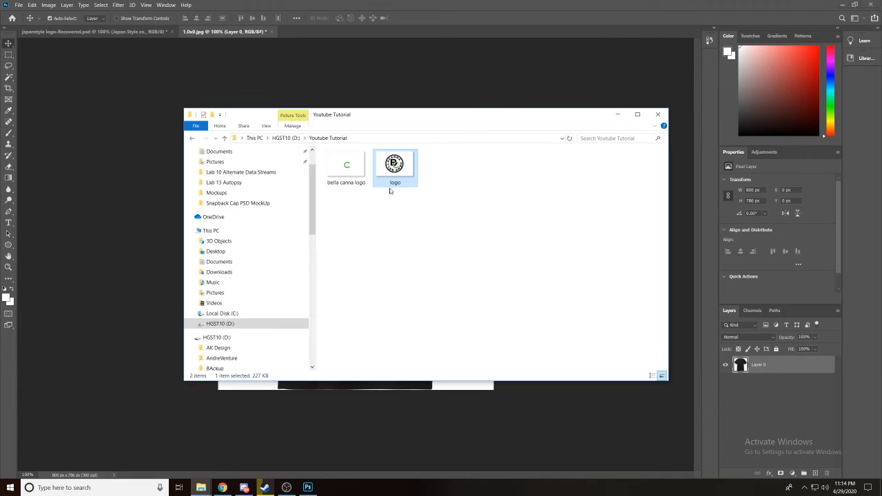
right_click(393, 167)
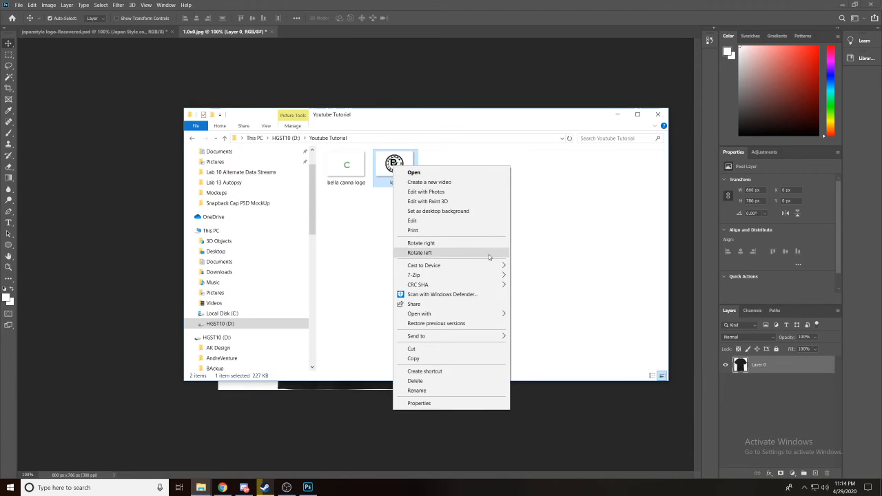
mouse_move(503, 315)
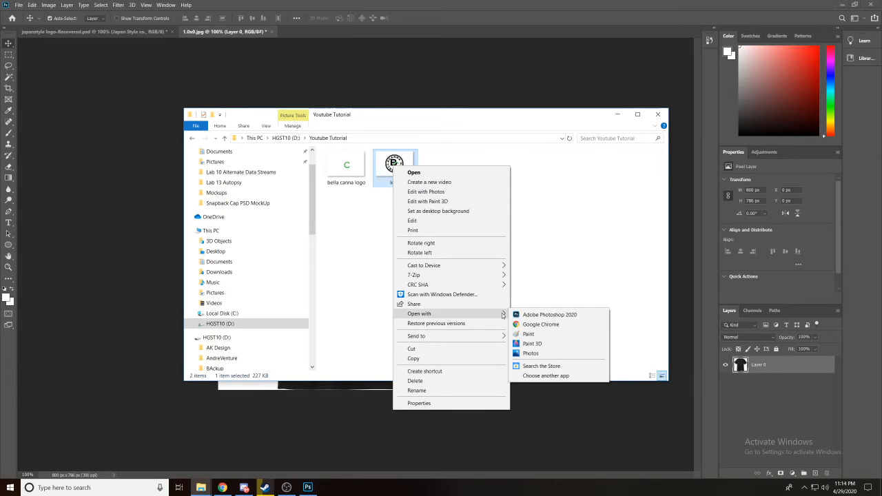
click(543, 315)
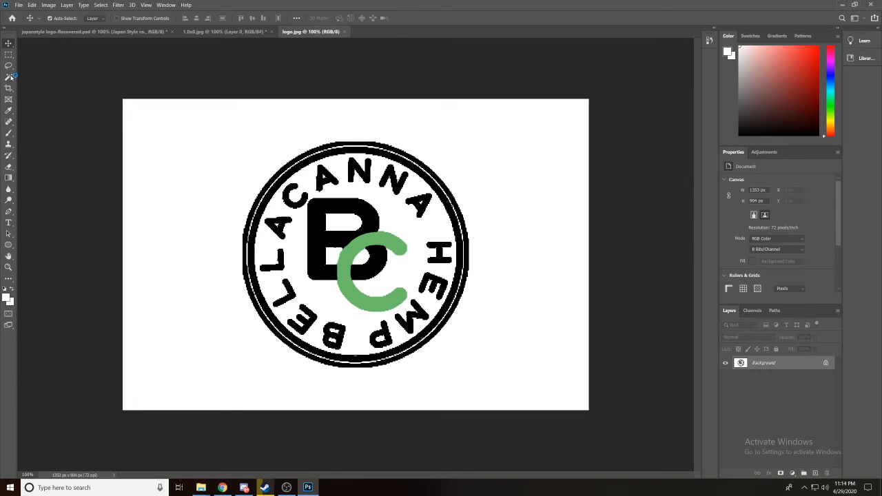
Step: Select the logo's black rings, lettering and B plus the green C with the Magic Wand in Add to selection mode
click(10, 76)
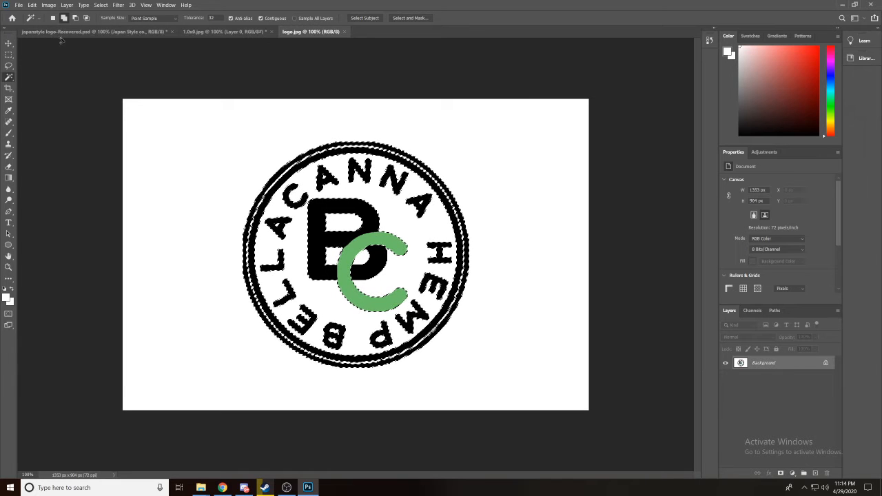
click(240, 31)
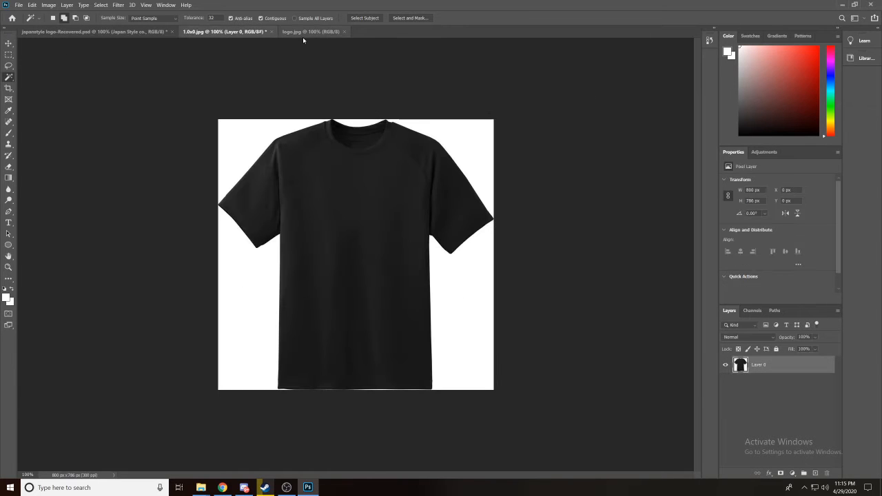
click(304, 34)
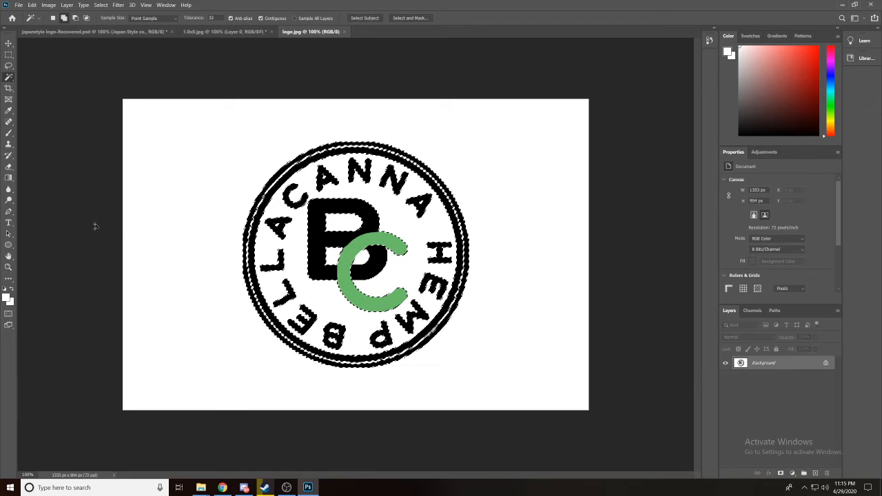
Step: Paint the selected rings, lettering, B and C white (#ffffff) with the Brush, adding the missed black part of the B
key(b)
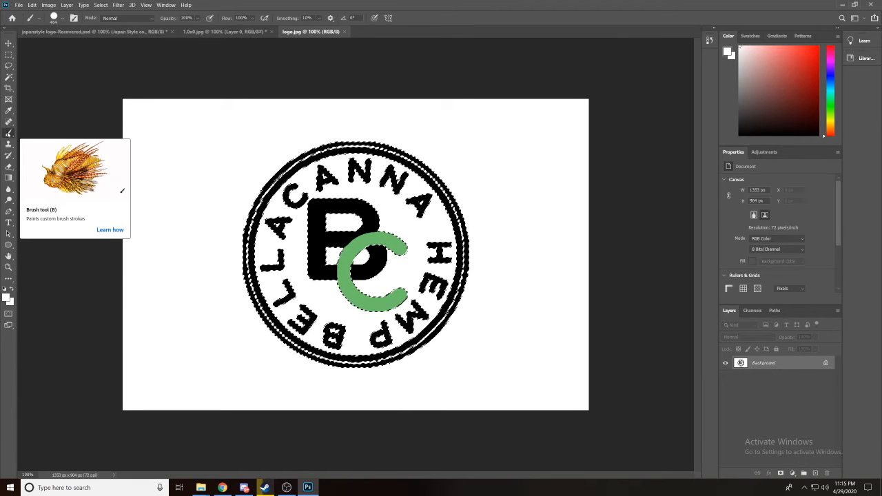
click(7, 298)
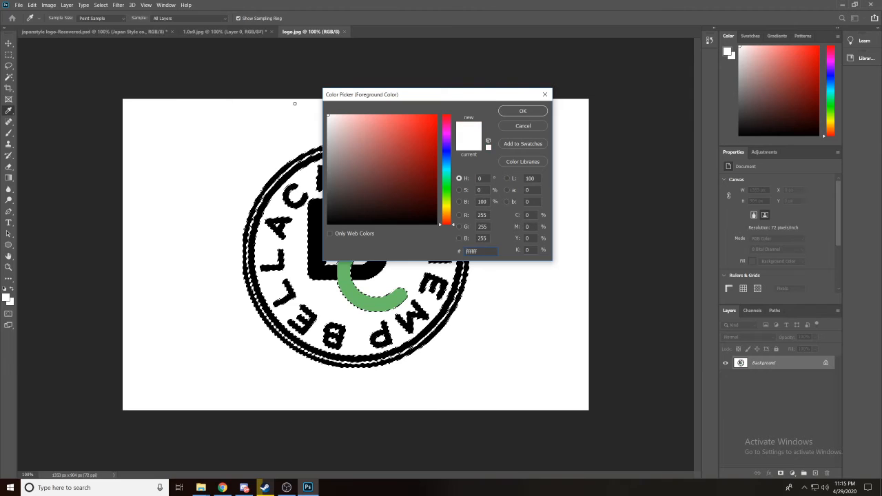
click(536, 108)
mouse_move(191, 213)
mouse_down()
mouse_move(455, 182)
mouse_move(256, 245)
mouse_move(208, 297)
mouse_move(397, 299)
mouse_move(502, 321)
mouse_move(365, 188)
mouse_move(294, 355)
mouse_move(465, 203)
mouse_move(176, 224)
mouse_move(427, 247)
mouse_up()
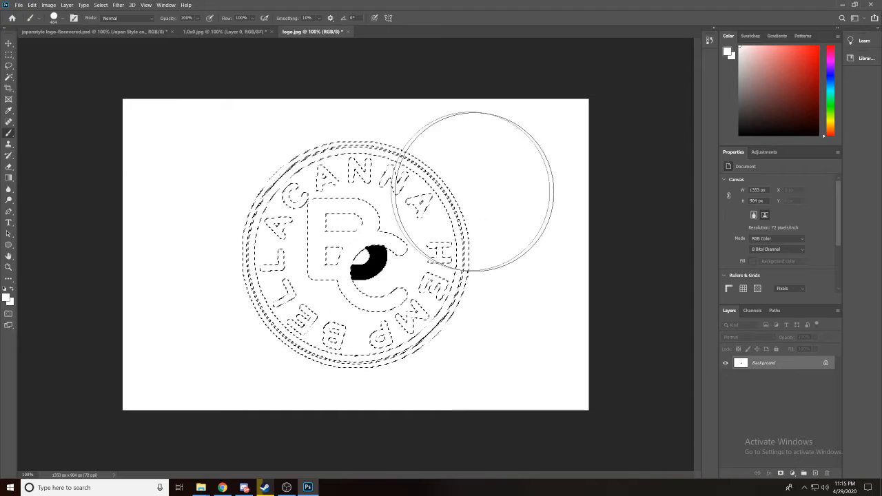
click(7, 77)
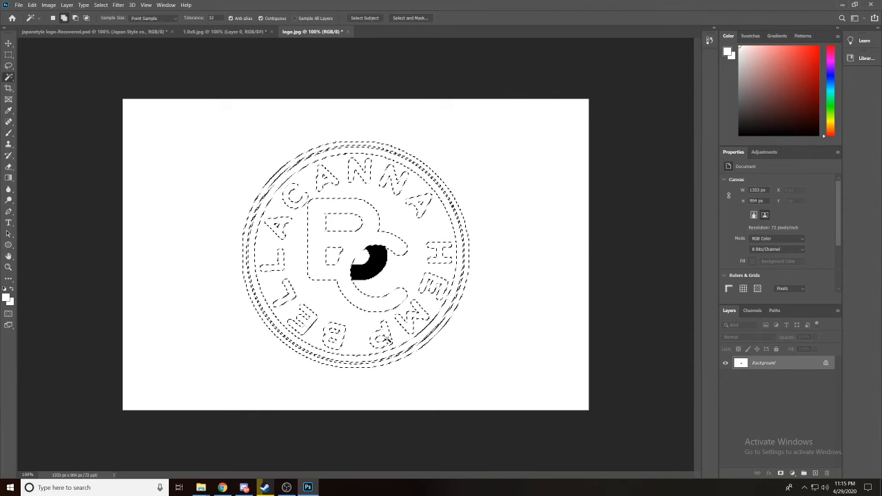
key(b)
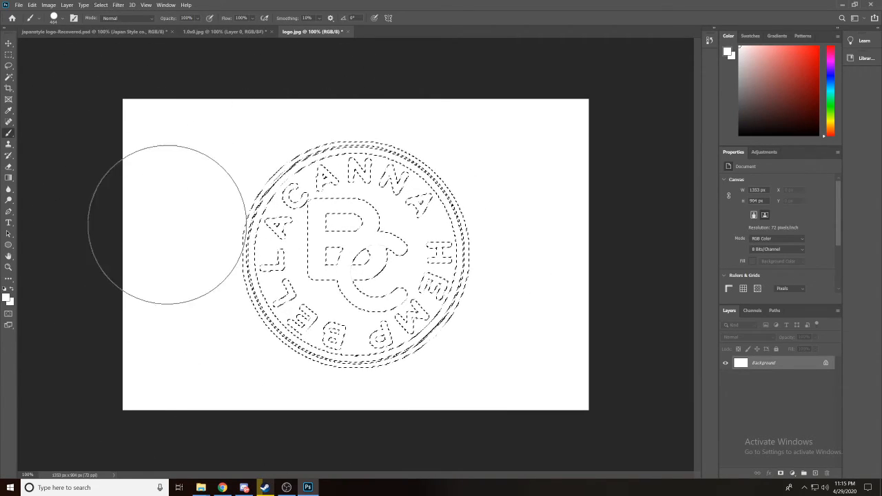
Step: Invert the selection to cover the area around the logo and fill it using Content-Aware at 100% opacity
click(104, 6)
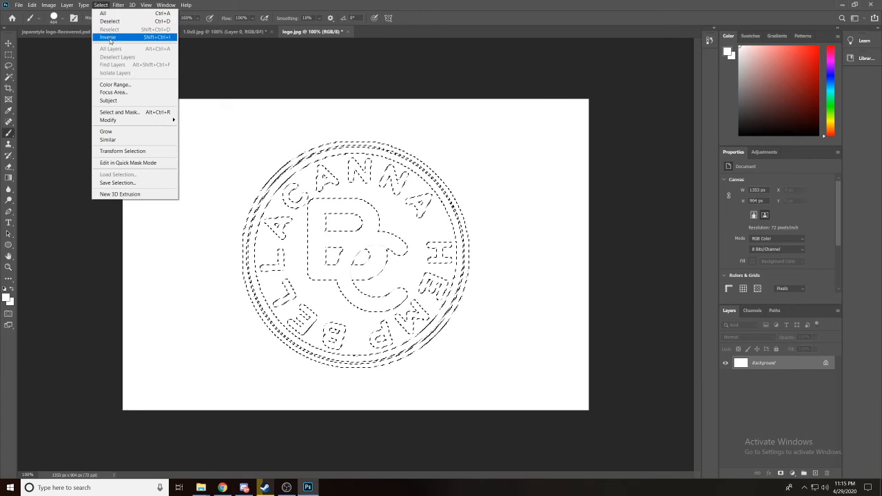
click(110, 37)
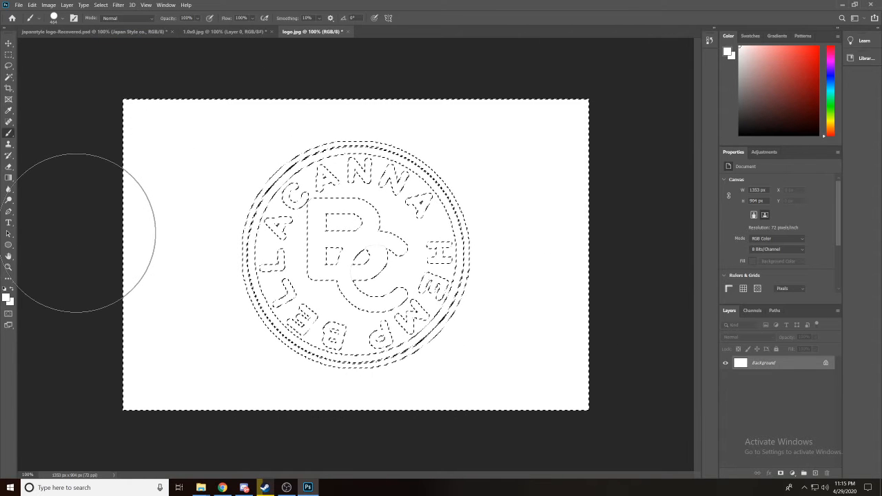
key(shift+F5)
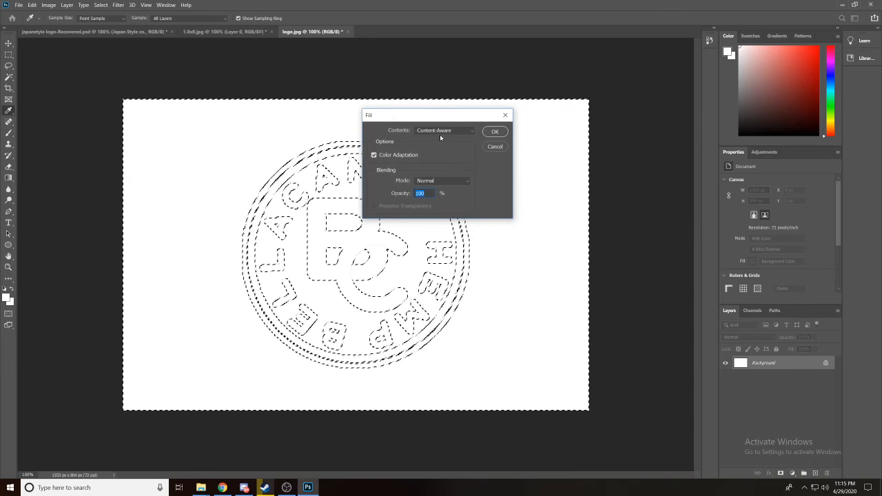
click(495, 131)
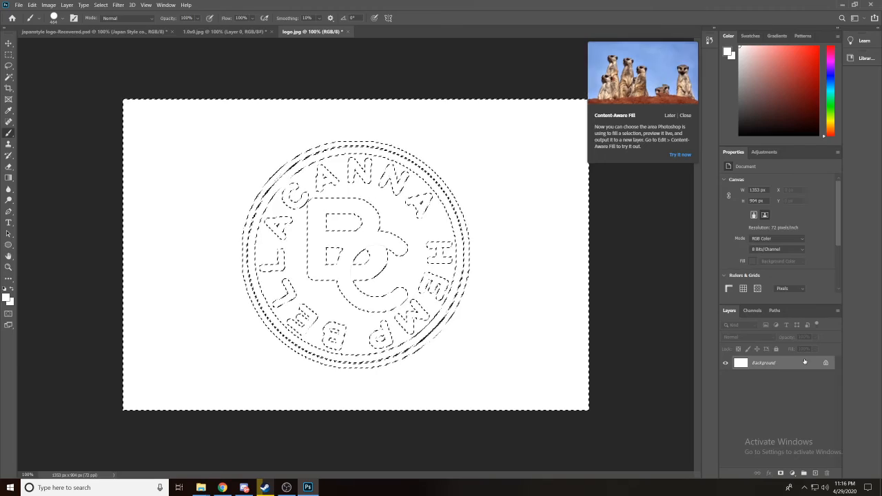
Step: Convert the Background into a regular layer and delete the selected white area around the logo
double_click(758, 363)
click(511, 147)
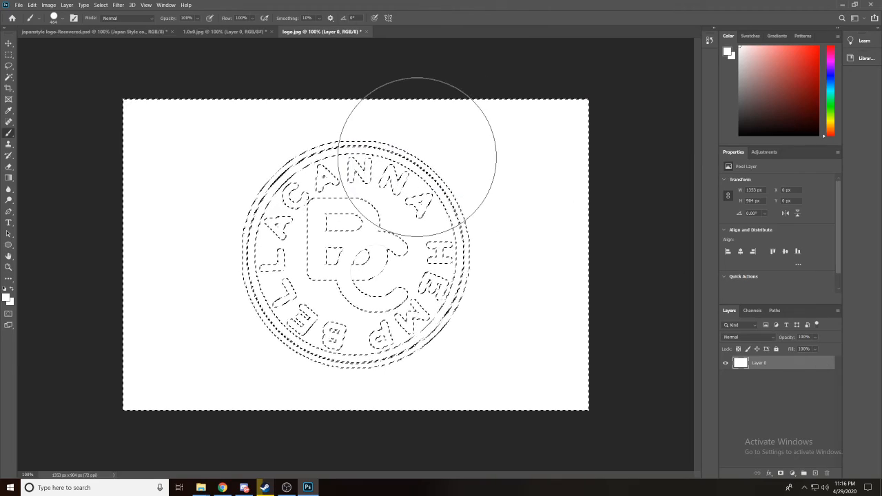
key(Delete)
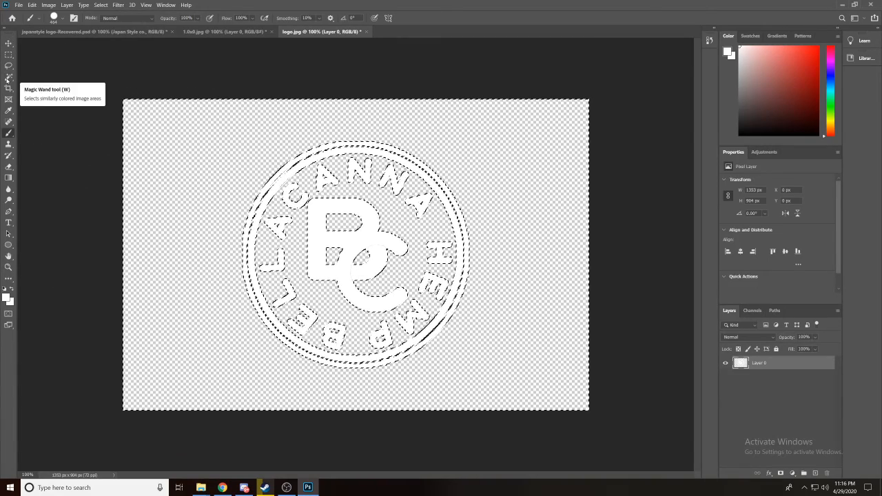
Step: Deselect the area around the logo and move a copy of the white logo into the 1.0x0.jpg T-shirt document
click(8, 77)
right_click(230, 172)
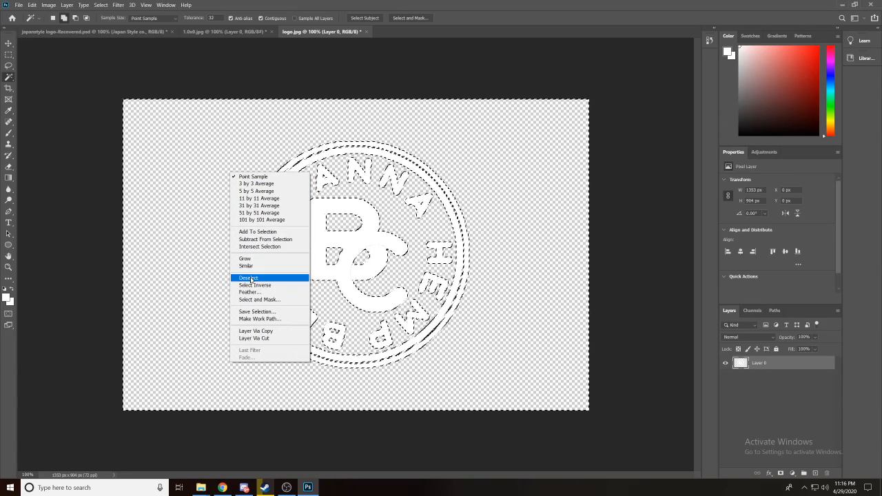
right_click(184, 189)
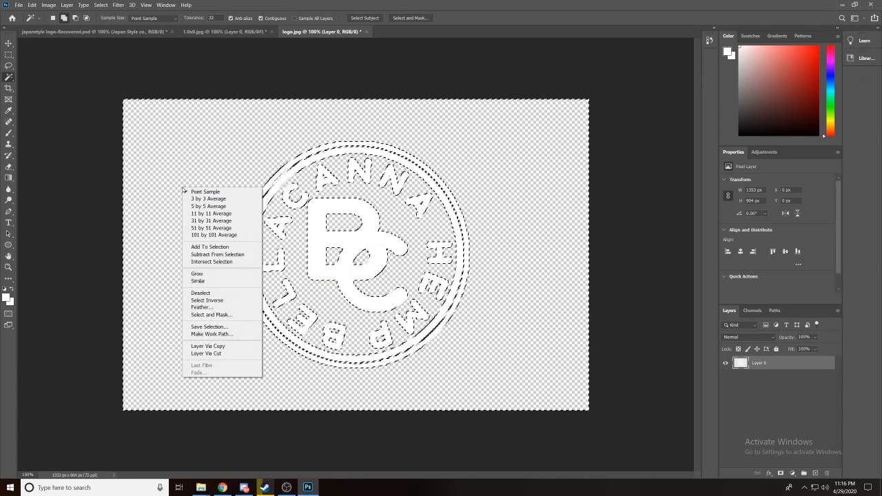
click(229, 292)
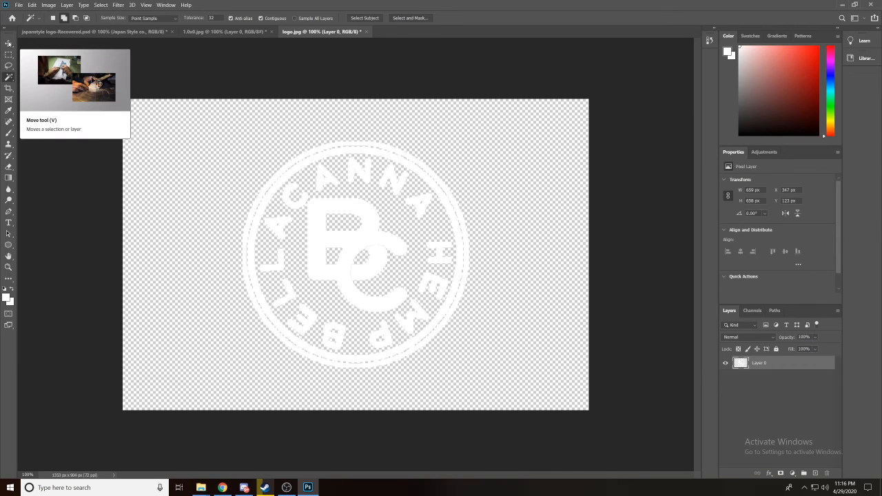
key(v)
mouse_move(351, 249)
mouse_down()
mouse_move(232, 235)
mouse_move(228, 74)
mouse_move(206, 32)
mouse_move(357, 243)
mouse_up()
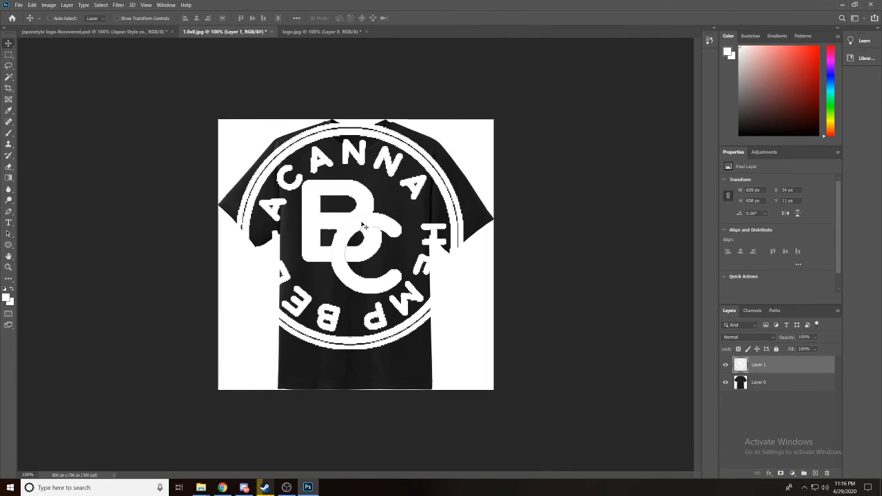
Step: Scale the logo down to about 43.8% and centre it on the T-shirt's chest
key(ctrl+t)
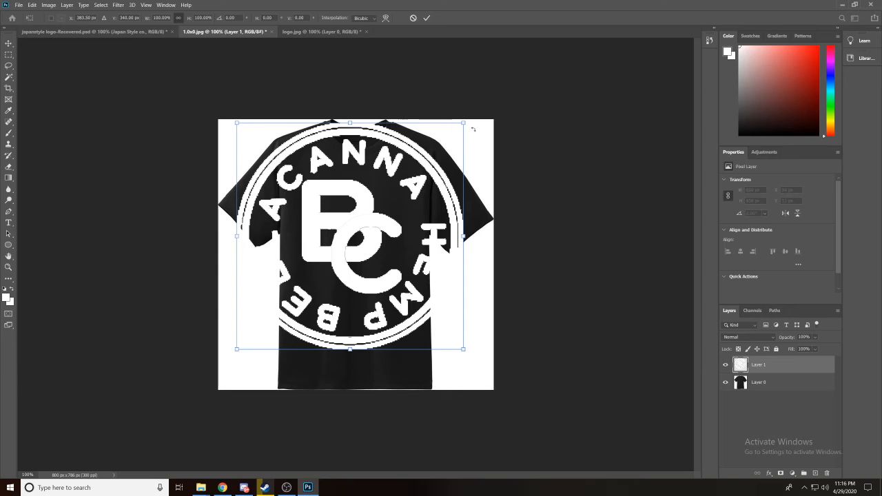
drag(463, 121, 338, 247)
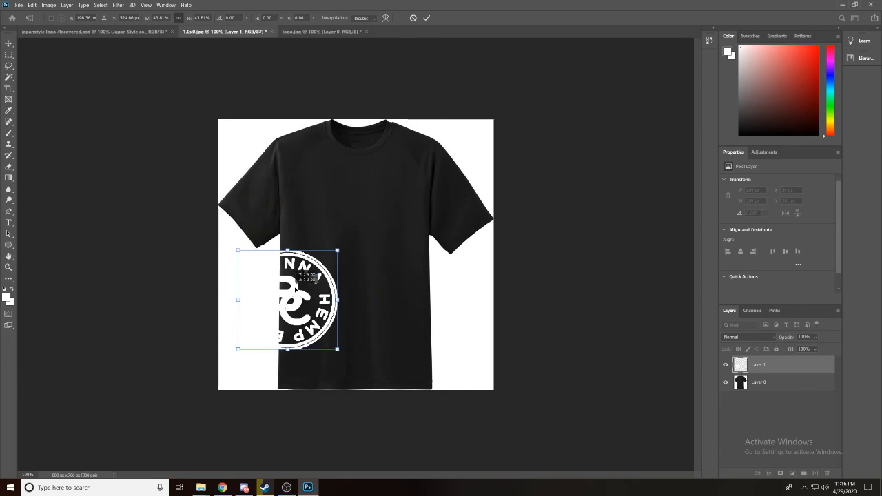
drag(292, 285, 365, 200)
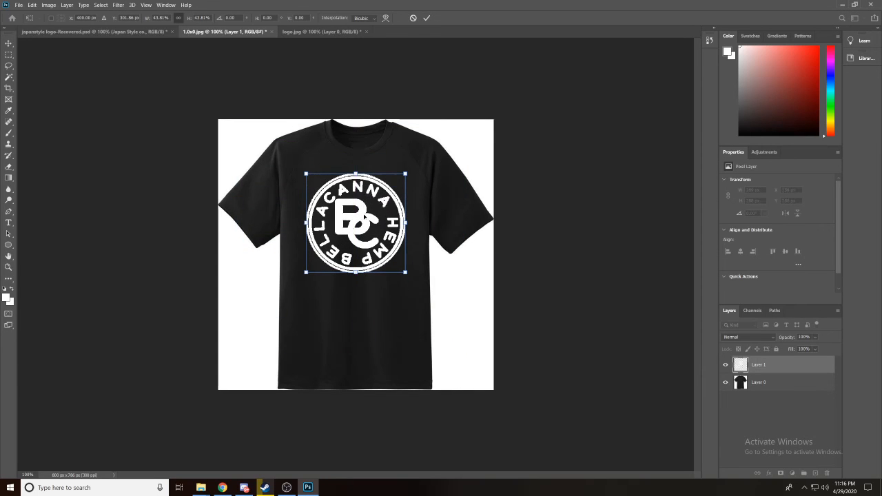
key(Return)
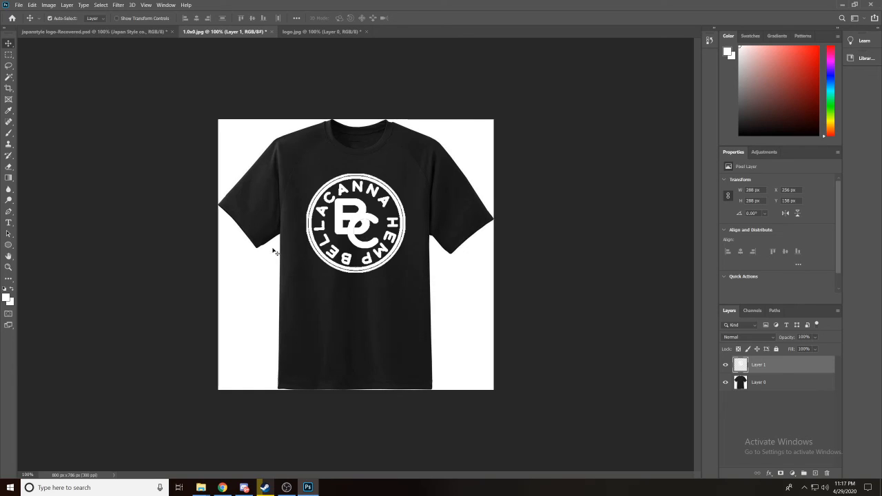
click(774, 337)
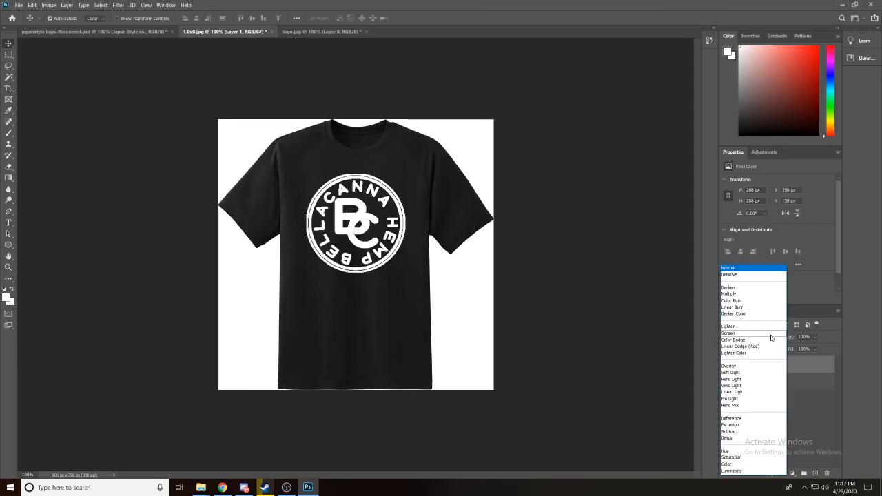
click(600, 278)
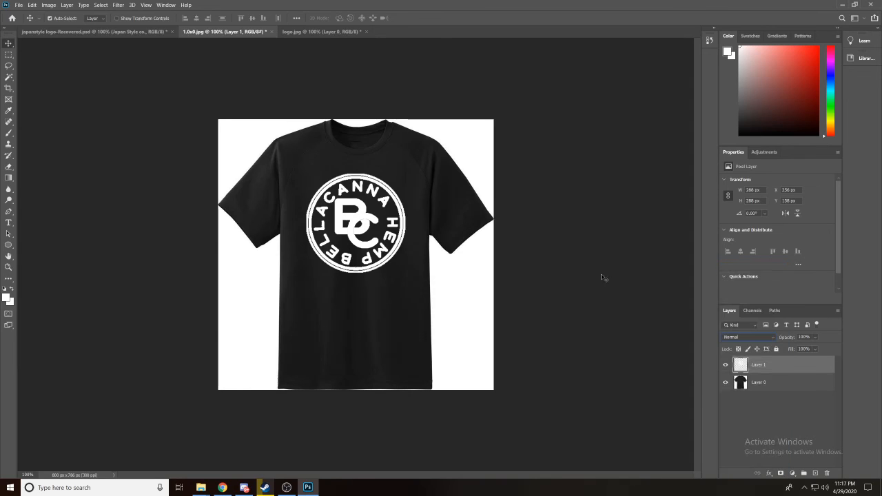